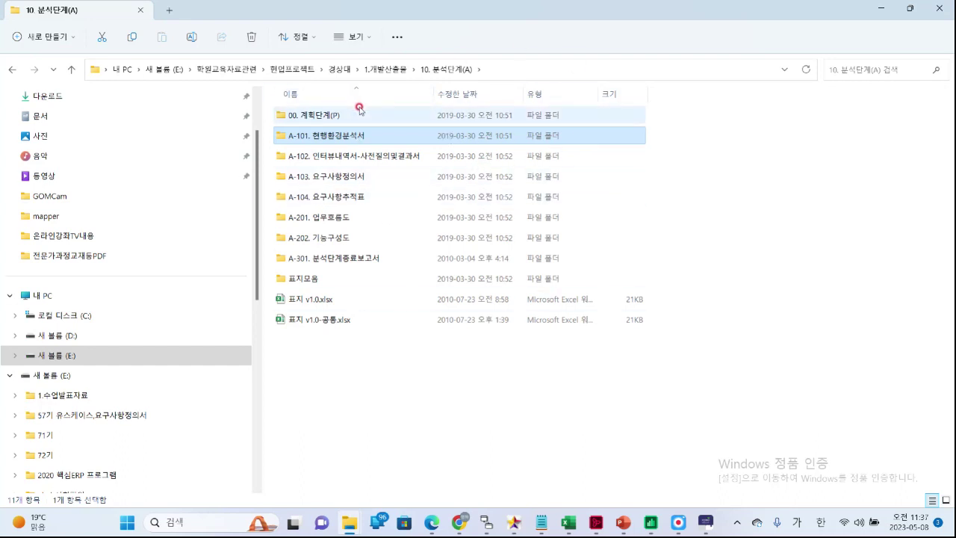
Step: Switch to 한PDF and highlight the bulleted methods for discovering attributes on page 103 while reading them
mouse_move(359, 109)
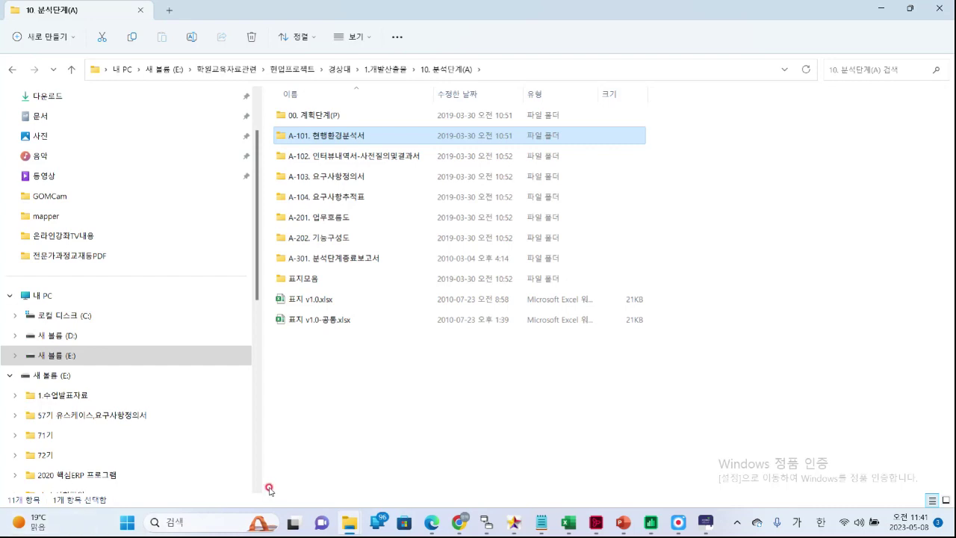
left_click(594, 521)
left_click(529, 318)
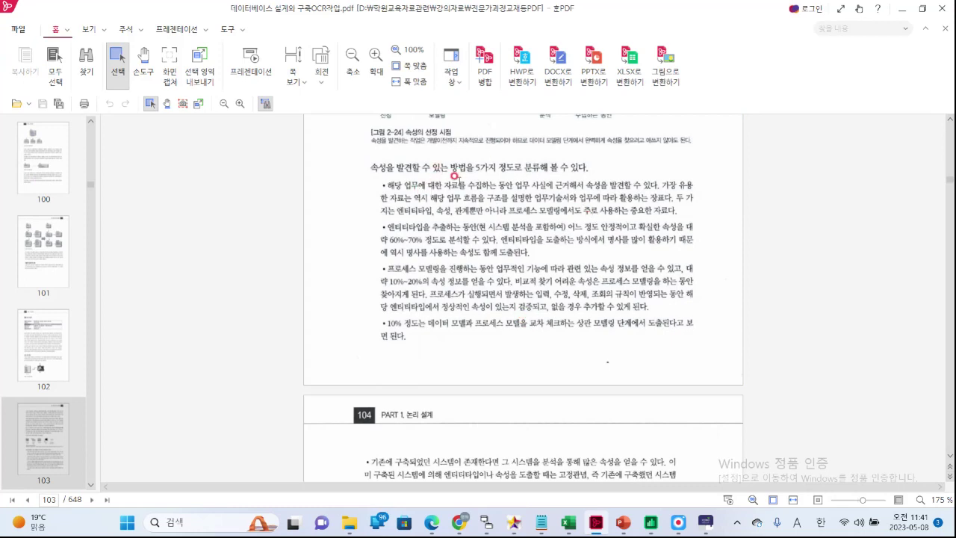
left_click_drag(394, 182, 575, 324)
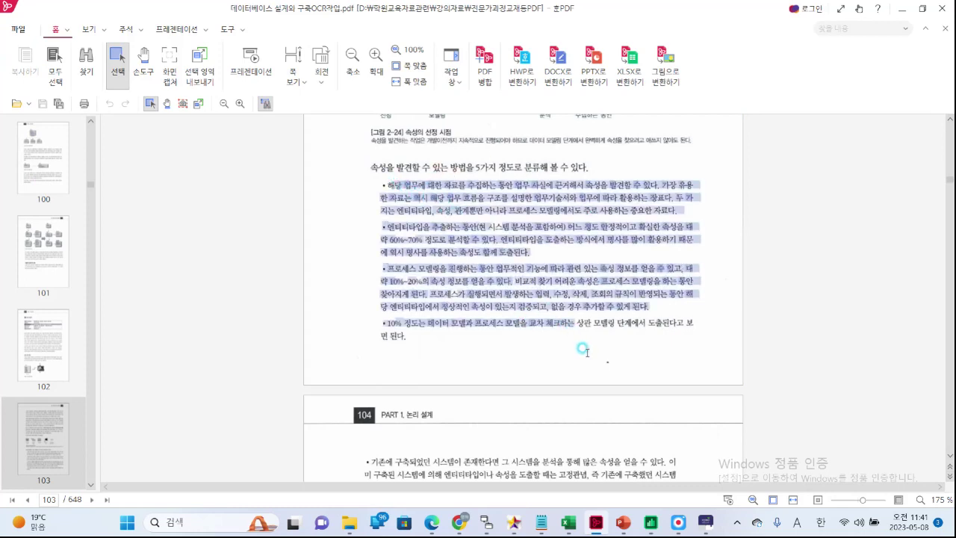
left_click(597, 359)
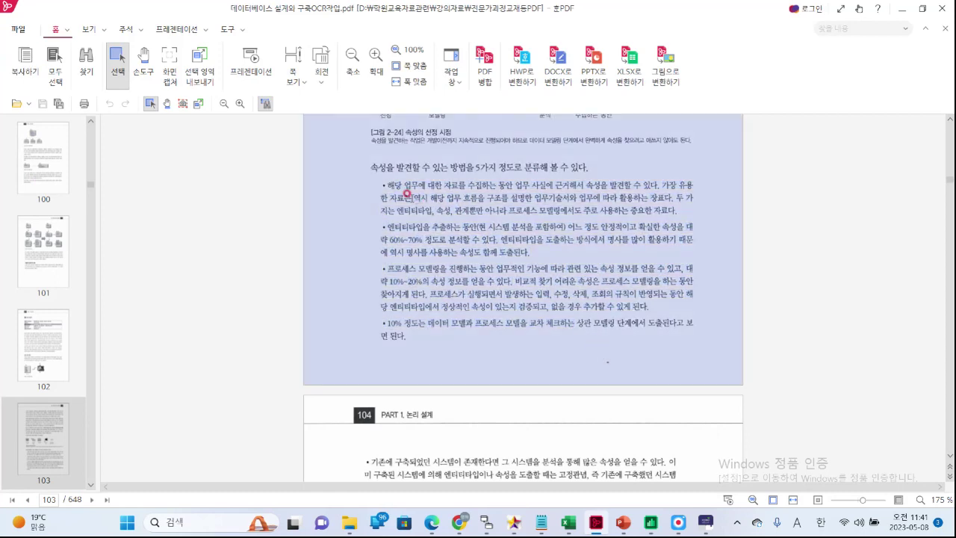
left_click(383, 187)
left_click_drag(384, 187, 523, 358)
left_click(590, 270)
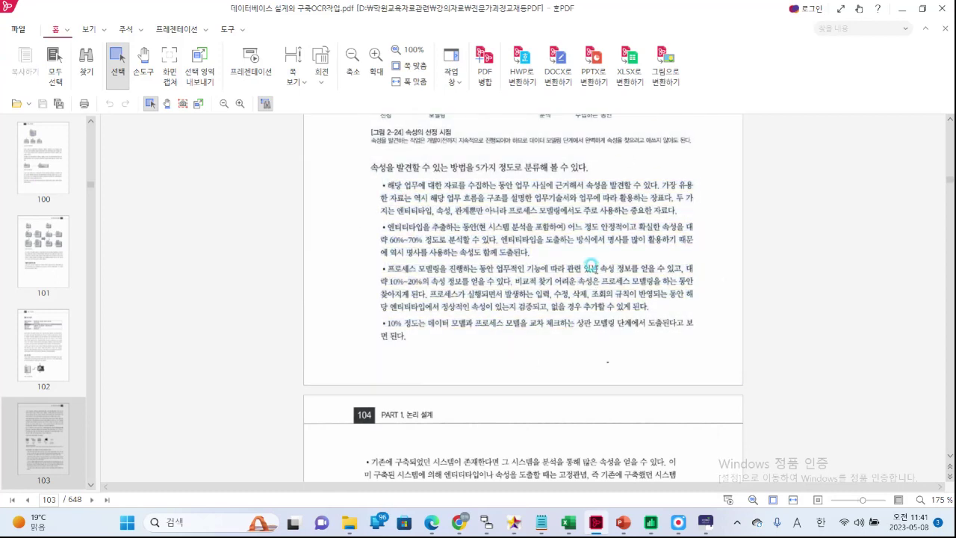
Step: Read on through pages 104 and 105, highlighting the 60%~80% attribute sentence, up to the 속성 111 원칙 figure
scroll(552, 254, "down", 5)
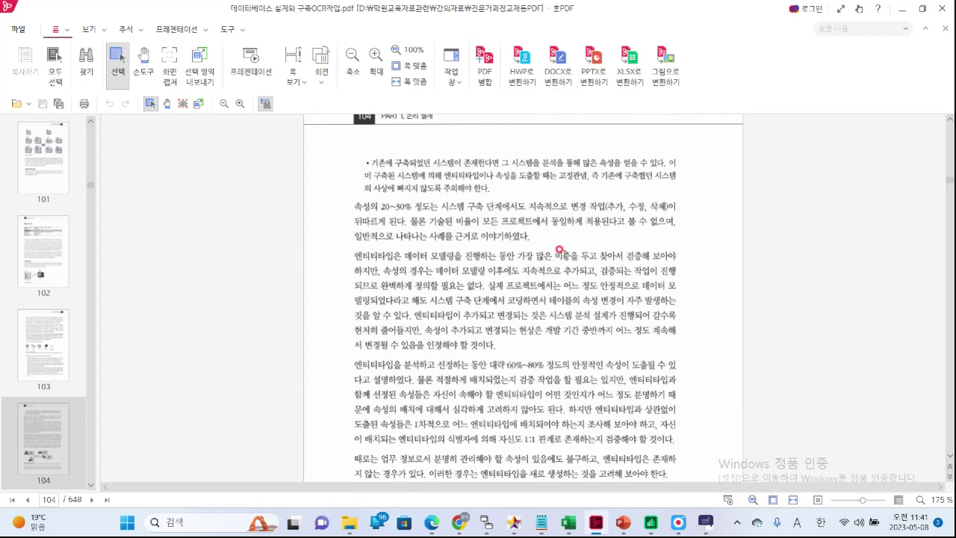
scroll(515, 210, "down", 3)
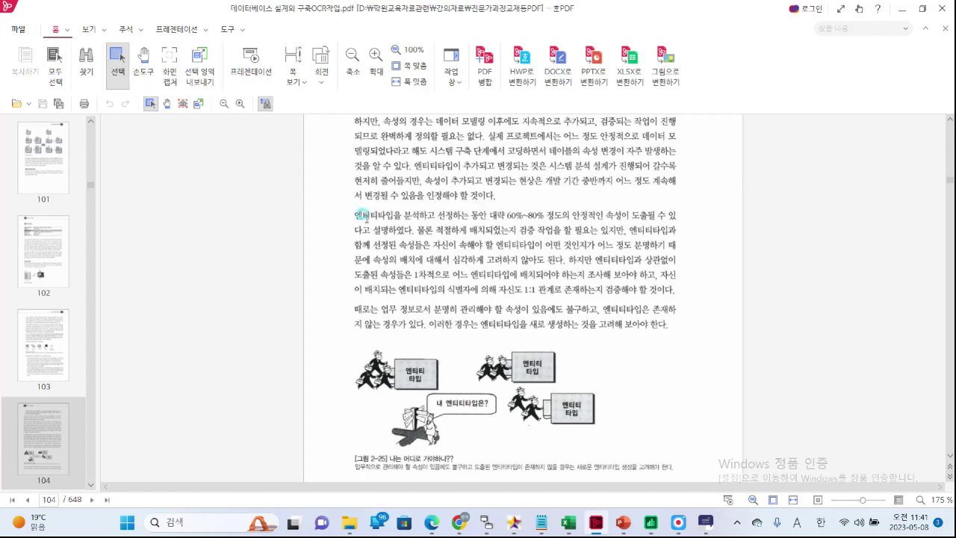
left_click(572, 215)
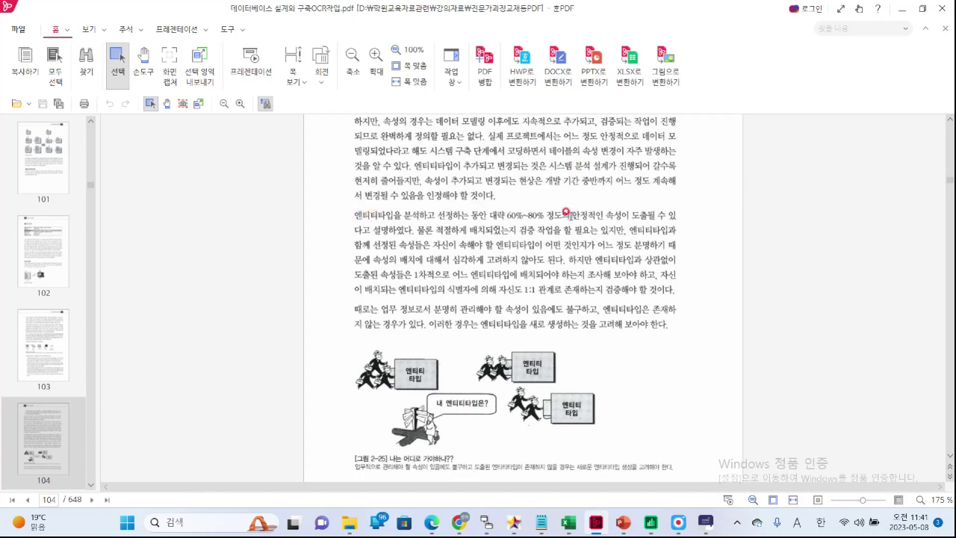
left_click_drag(356, 215, 645, 228)
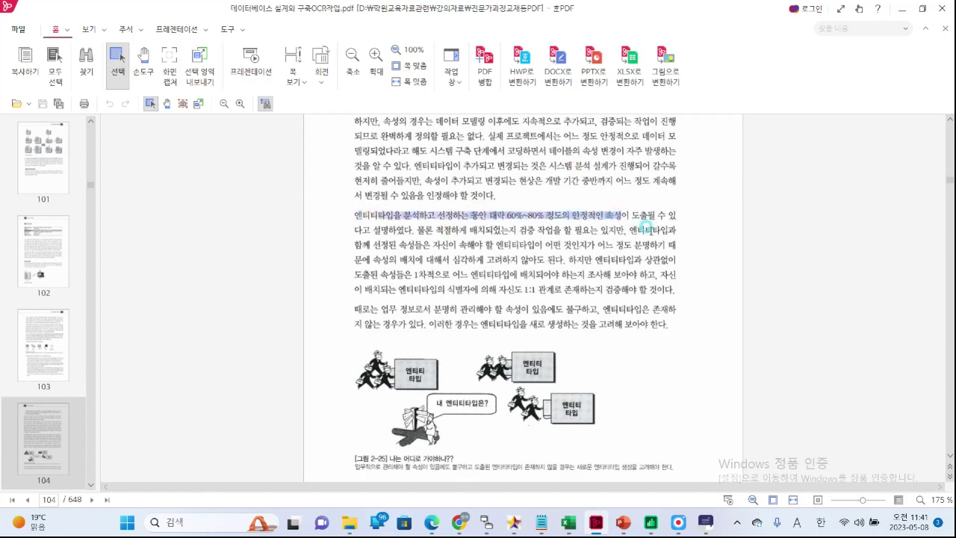
scroll(645, 228, "down", 3)
scroll(650, 233, "down", 10)
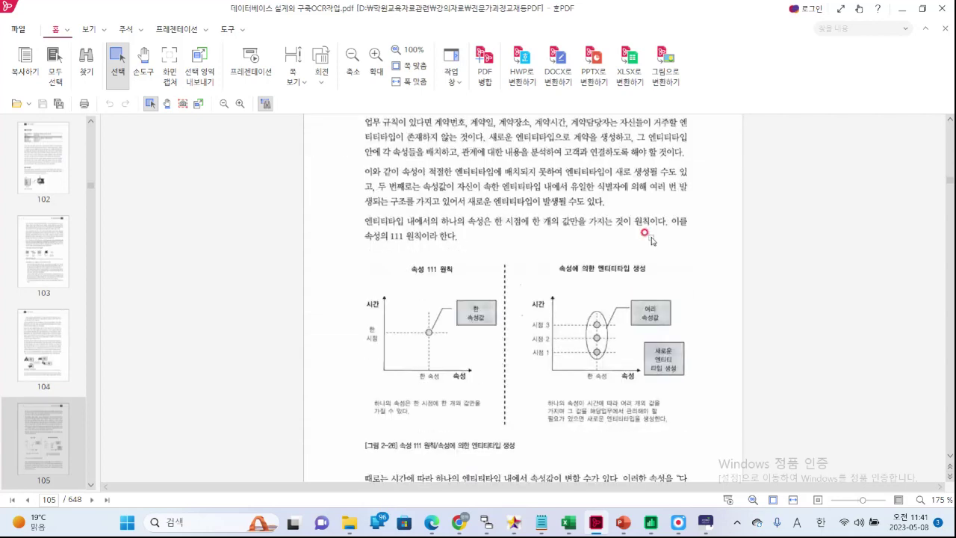
scroll(651, 239, "down", 2)
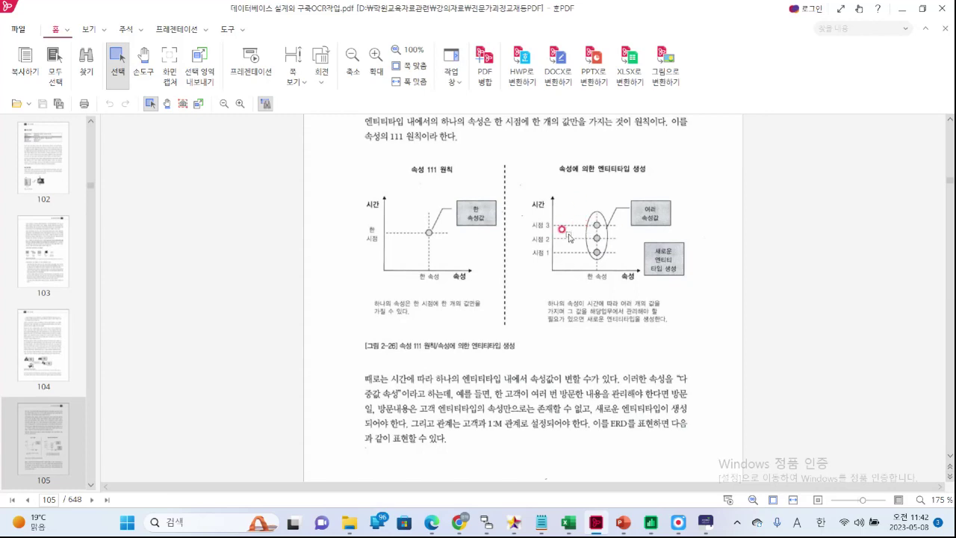
Step: Switch to File Explorer and open the 데이터베이스 folder inside 강의자료 on drive D
left_click(486, 523)
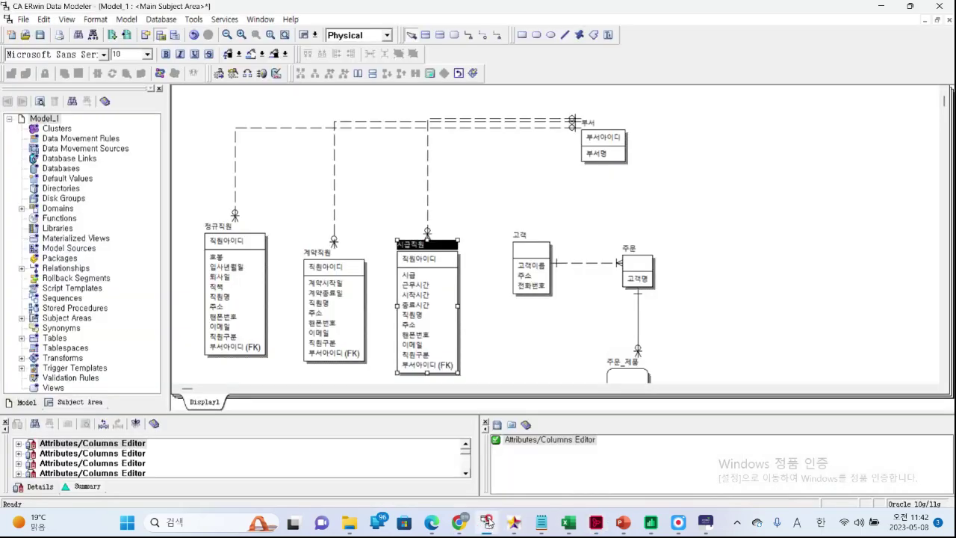
mouse_move(362, 528)
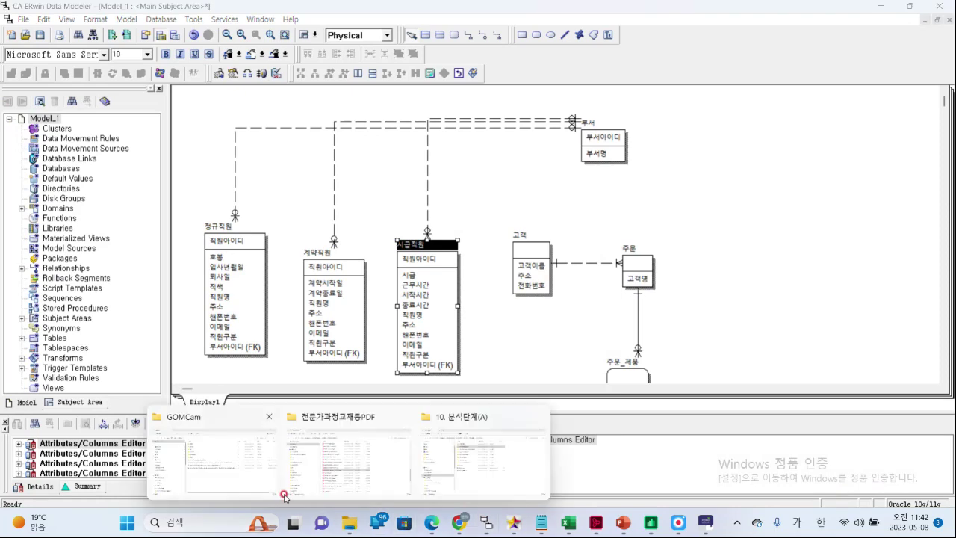
left_click(350, 478)
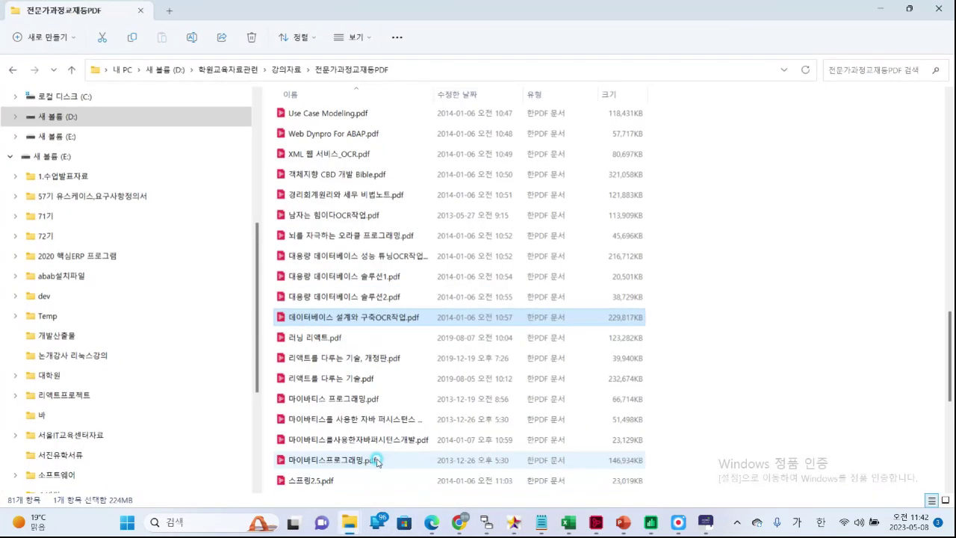
left_click(286, 68)
scroll(373, 239, "down", 3)
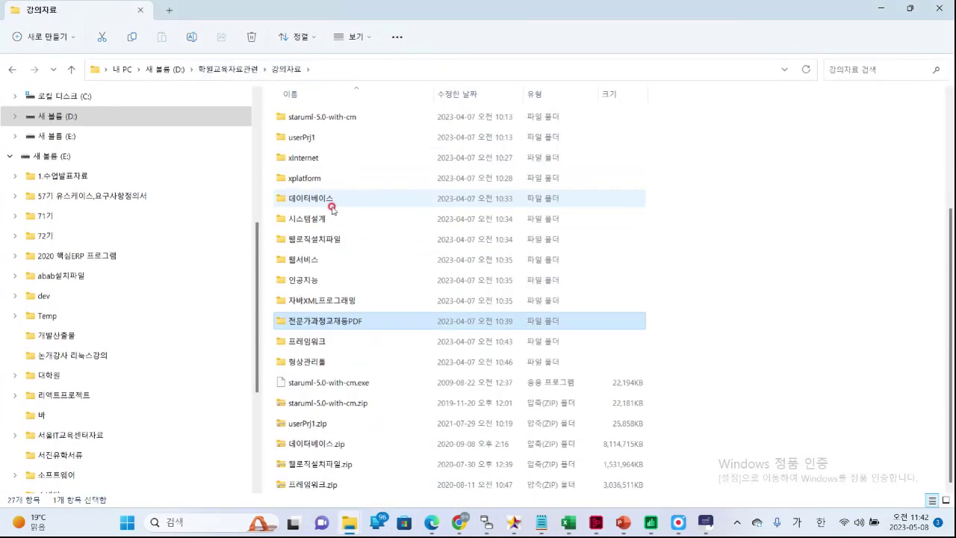
double_click(312, 198)
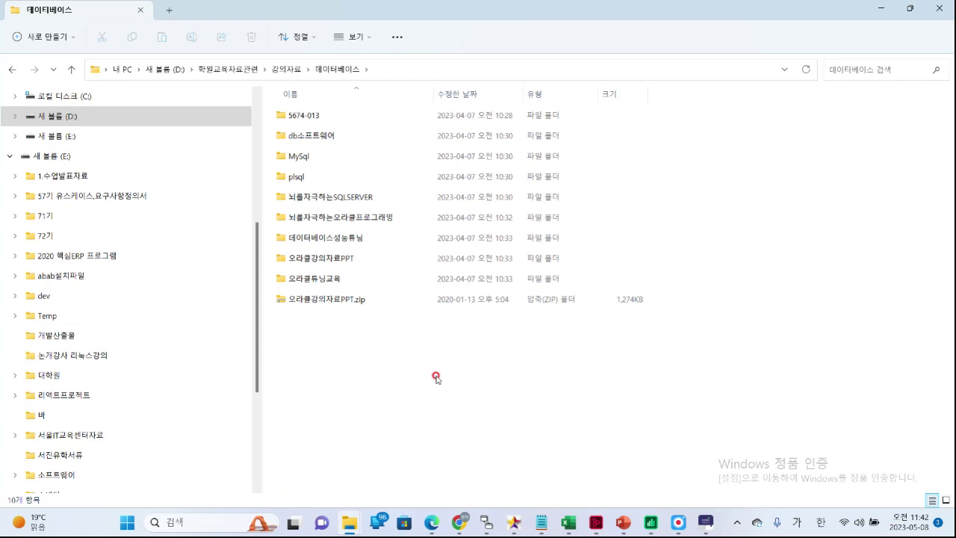
Step: Return to the textbook in 한PDF and examine figure 2-26 and the multi-valued attribute data model on page 106
left_click(486, 521)
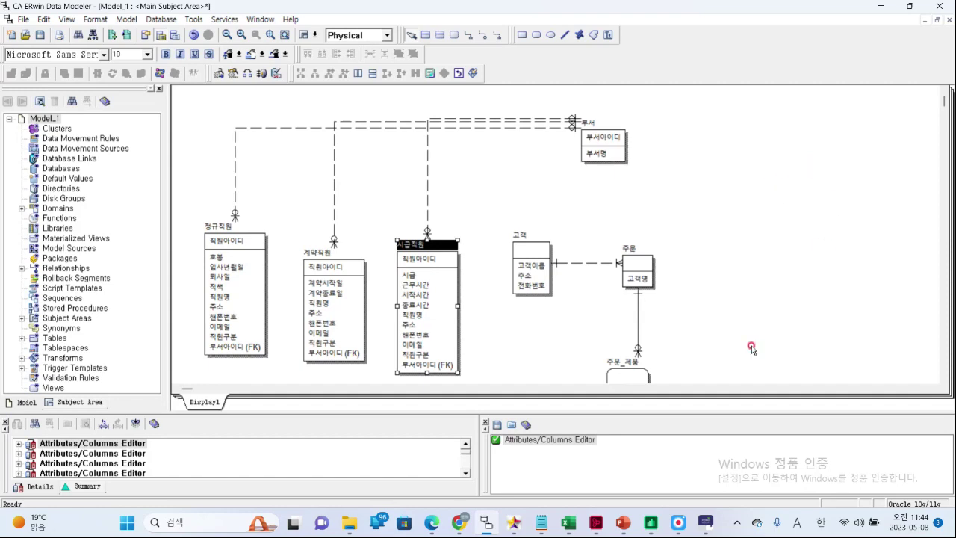
left_click(602, 526)
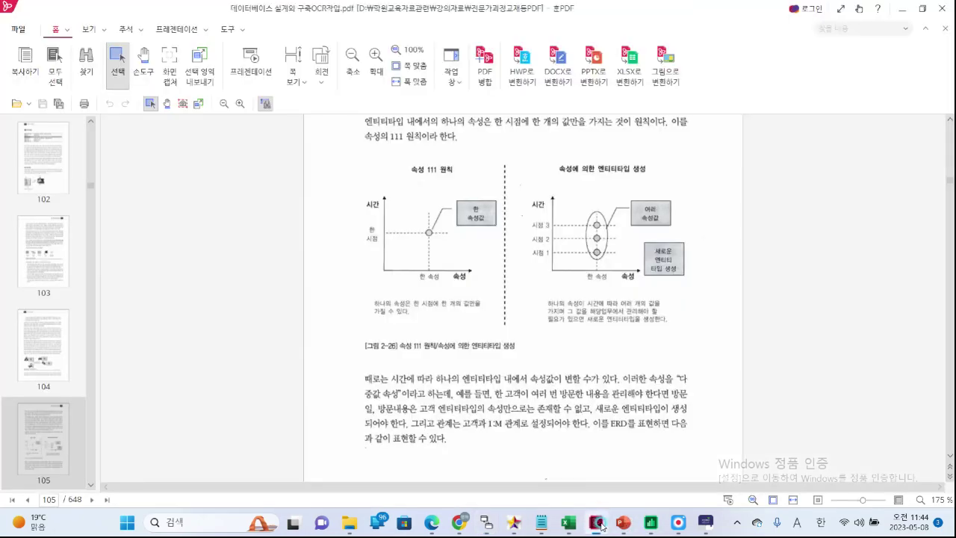
left_click(506, 315)
left_click(799, 259)
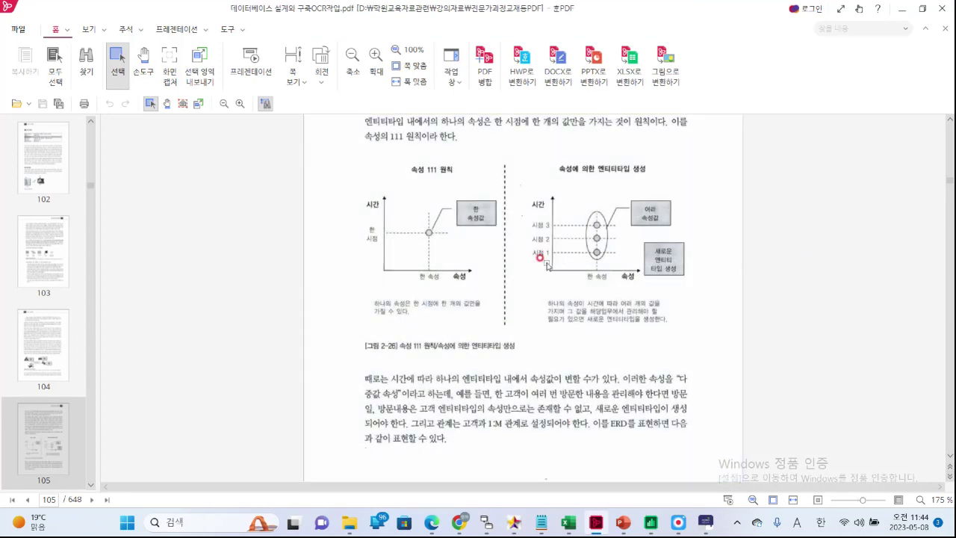
left_click(531, 255)
scroll(574, 276, "down", 3)
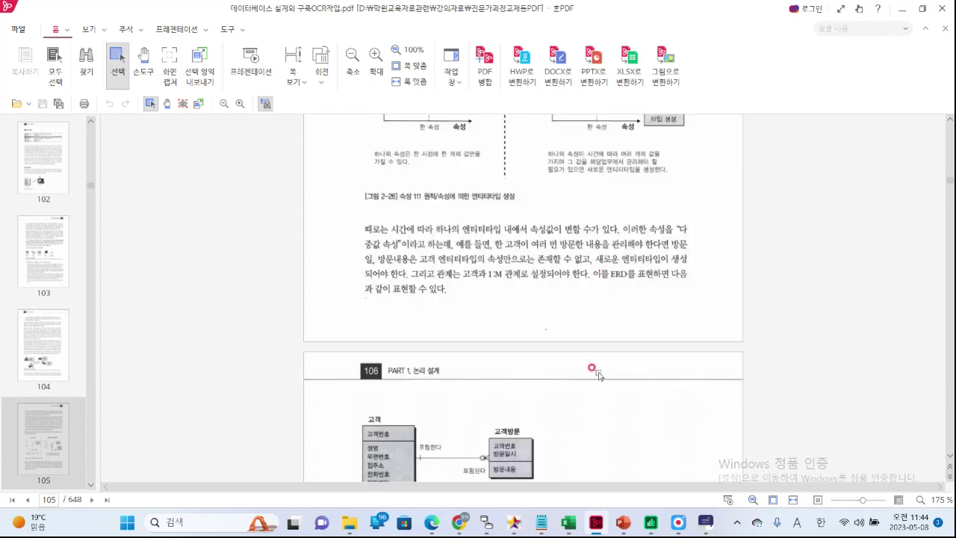
scroll(527, 459, "down", 2)
scroll(373, 353, "down", 2)
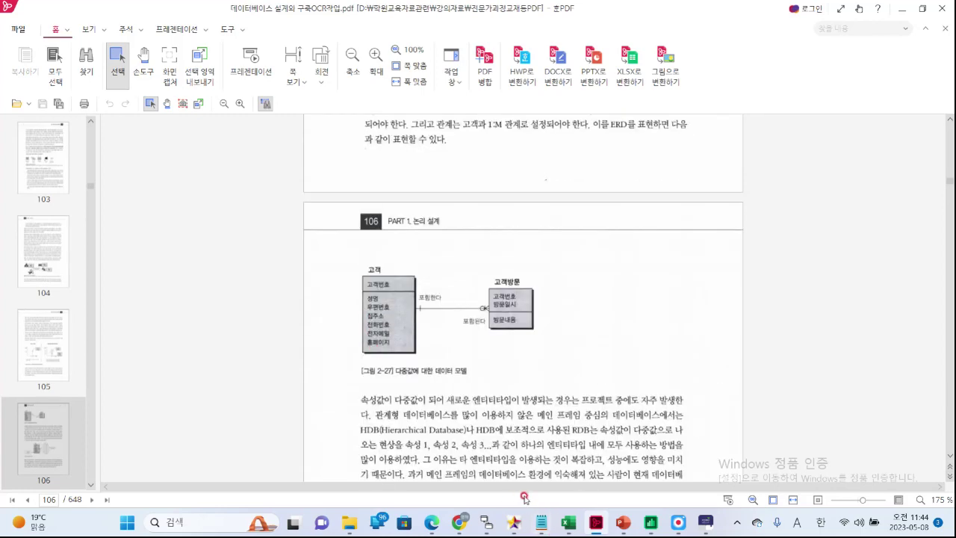
Step: Switch to File Explorer and look through the 오라클강의자료PPT folder on drive D
left_click(486, 521)
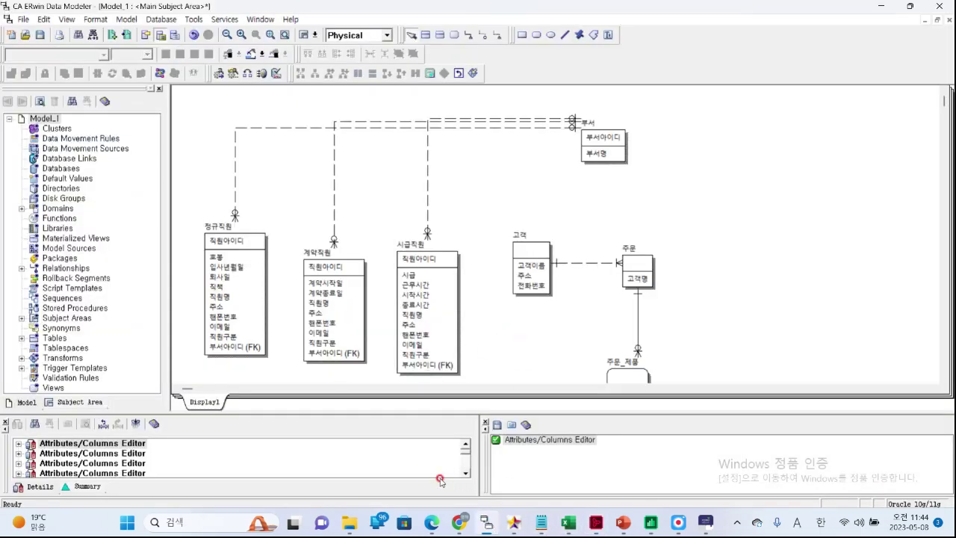
mouse_move(351, 521)
left_click(359, 441)
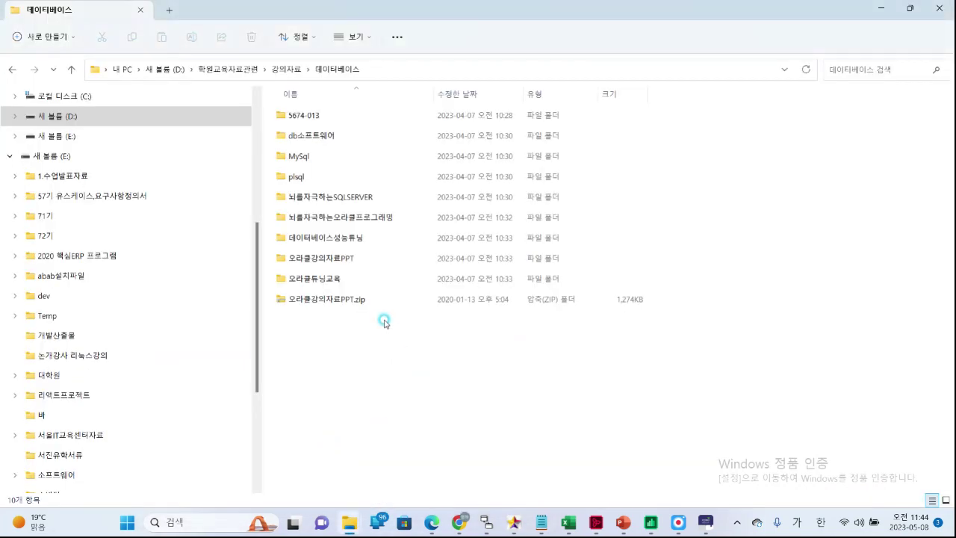
double_click(336, 258)
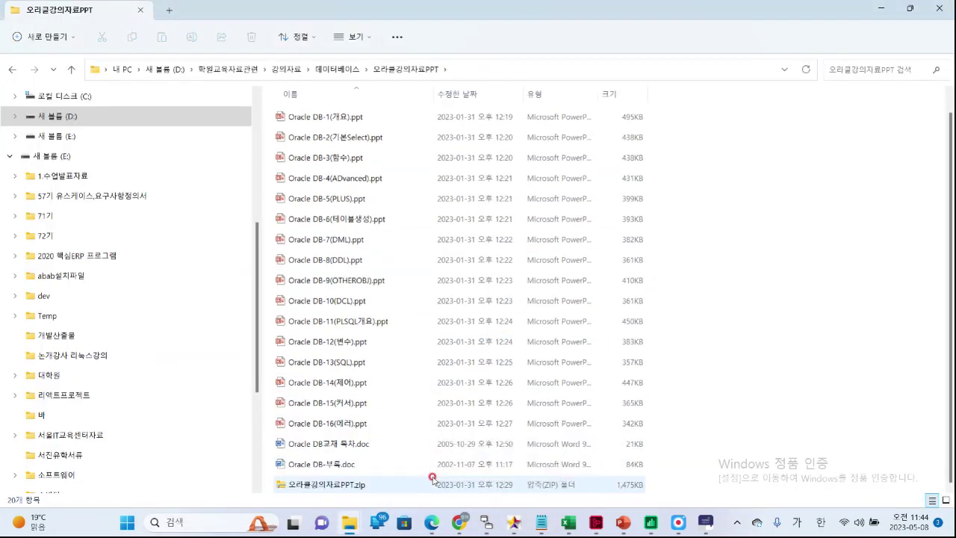
scroll(125, 315, "up", 3)
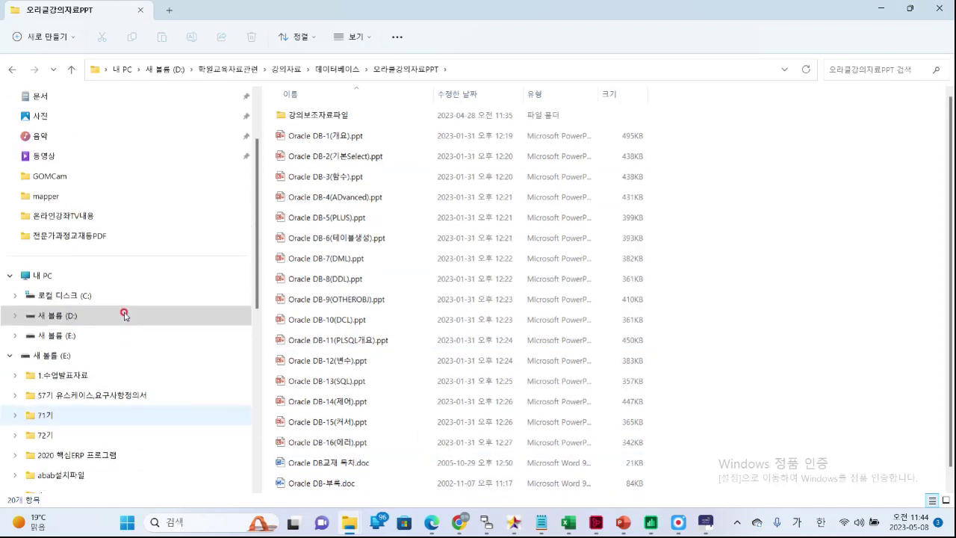
Step: Open the workbook 직원부서.xlsx from the 강의자료 > 오라클강의자료PPT folder on drive C
left_click(86, 297)
double_click(314, 237)
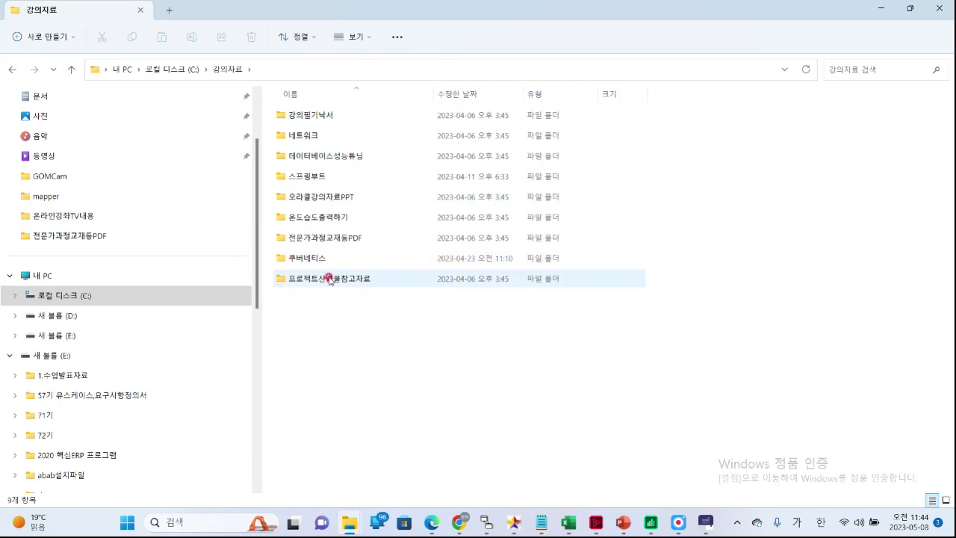
left_click(324, 191)
double_click(324, 188)
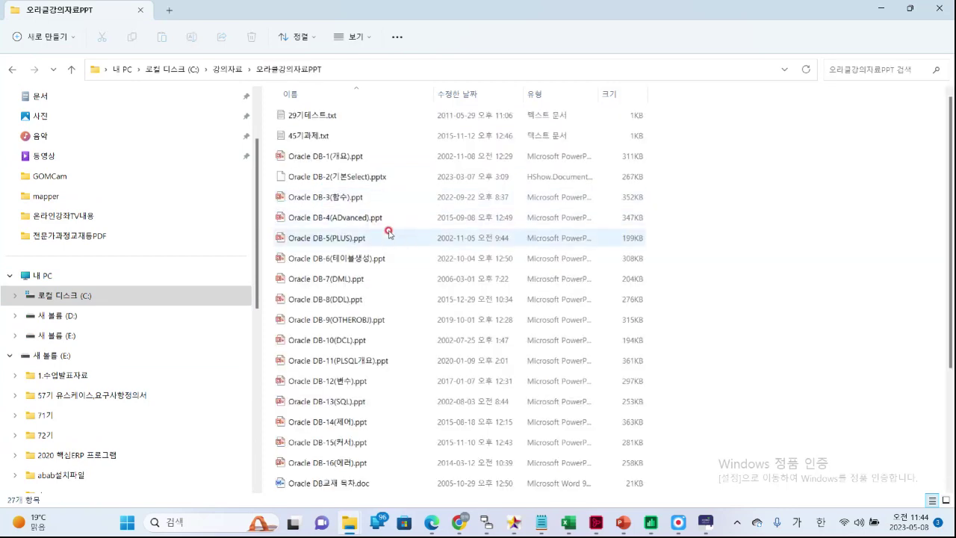
scroll(394, 359, "down", 3)
left_click(321, 487)
double_click(321, 486)
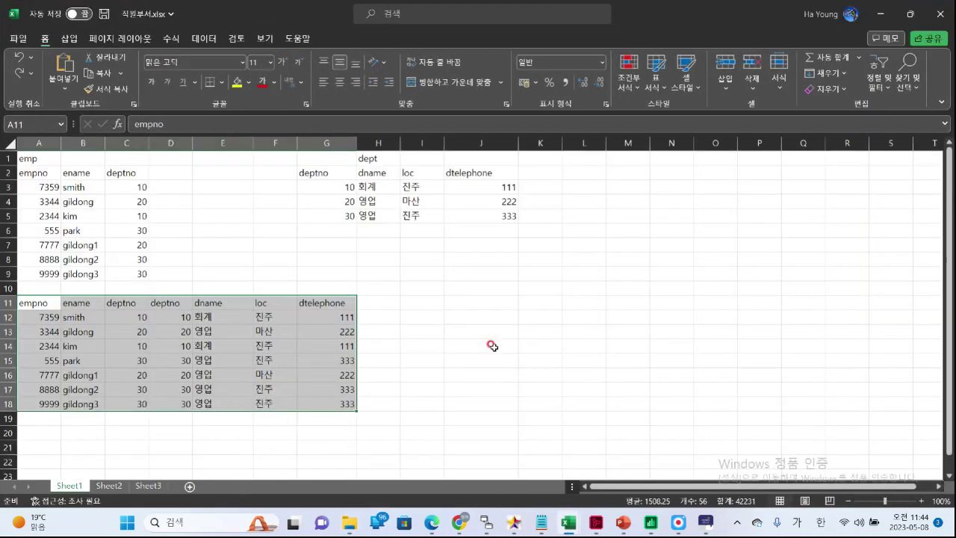
Step: Examine the first record of the emp table by highlighting its cells in row 3 and its deptno value in C3
left_click(493, 345)
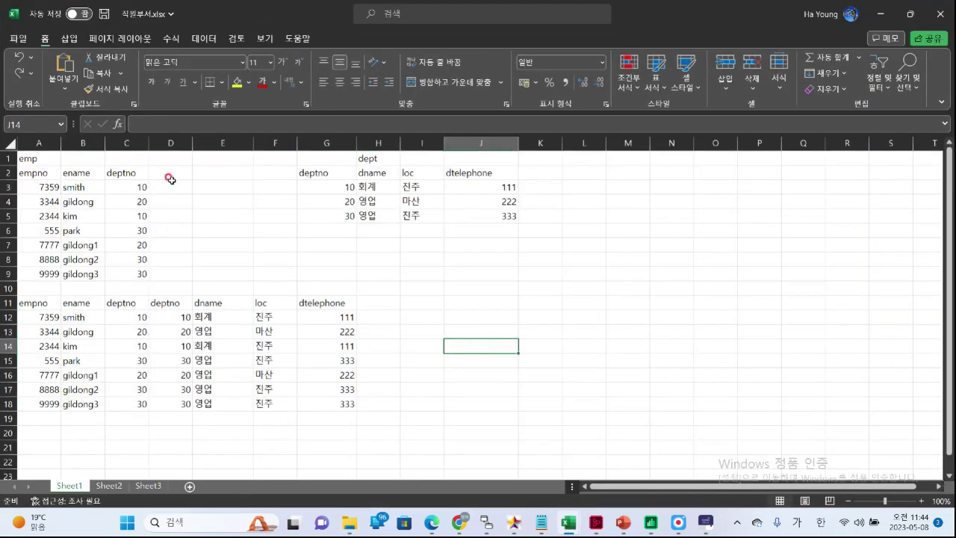
left_click(119, 187)
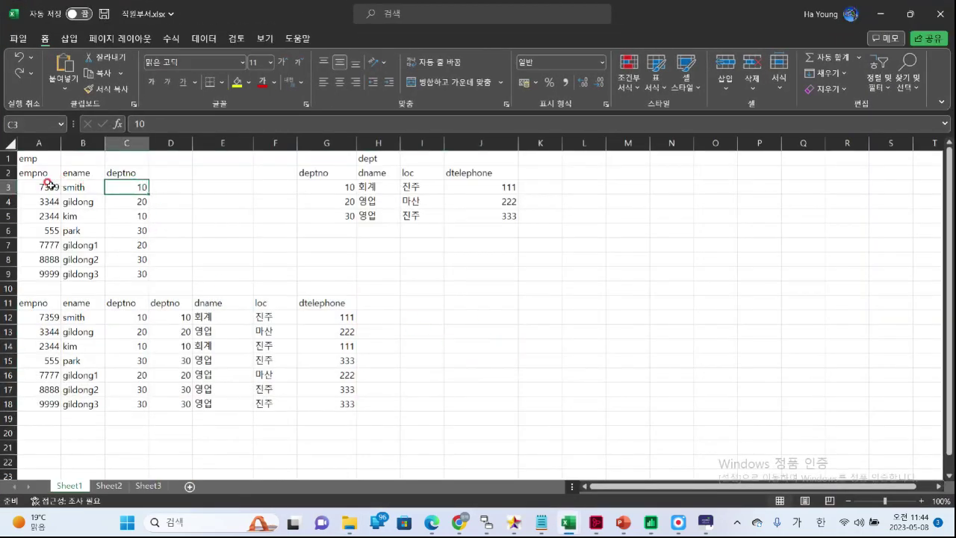
left_click_drag(47, 188, 130, 188)
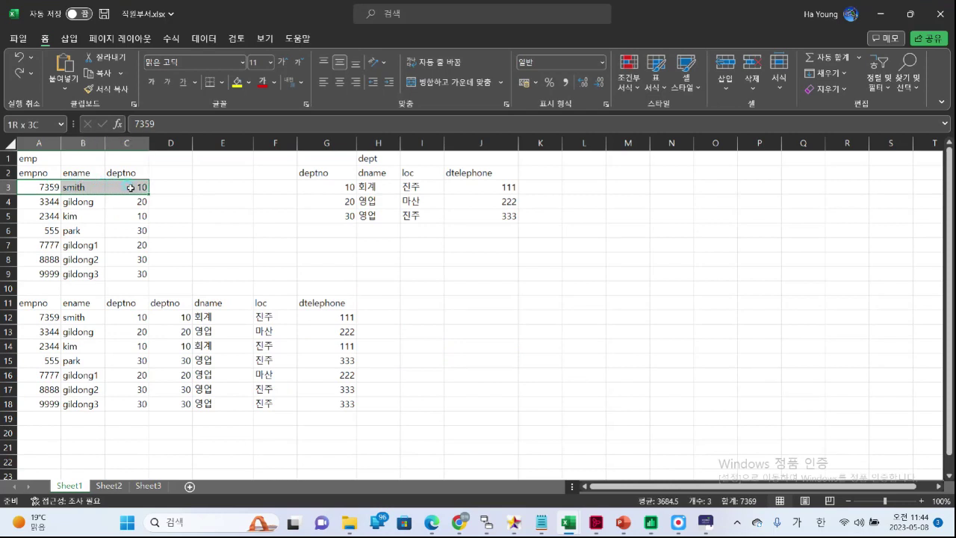
mouse_move(21, 173)
left_mouse_down()
mouse_move(188, 171)
mouse_move(47, 186)
mouse_move(121, 189)
left_mouse_up()
left_click(121, 188)
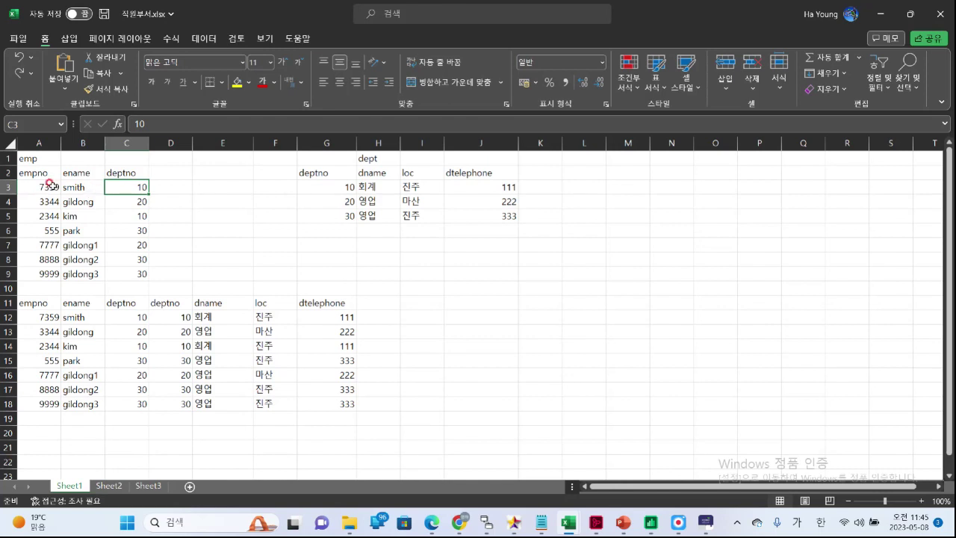
left_click_drag(49, 187, 80, 186)
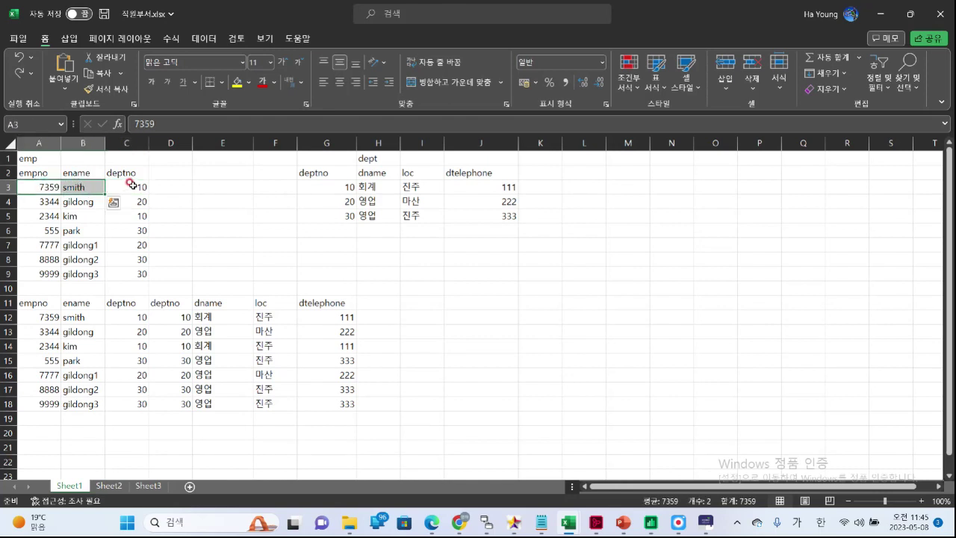
left_click(131, 186)
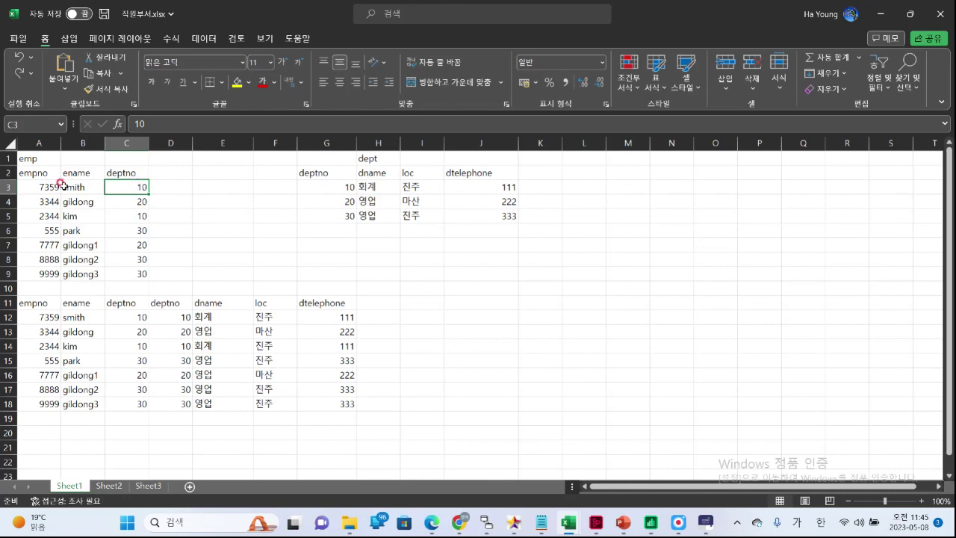
left_click(140, 183)
left_click_drag(58, 184, 173, 179)
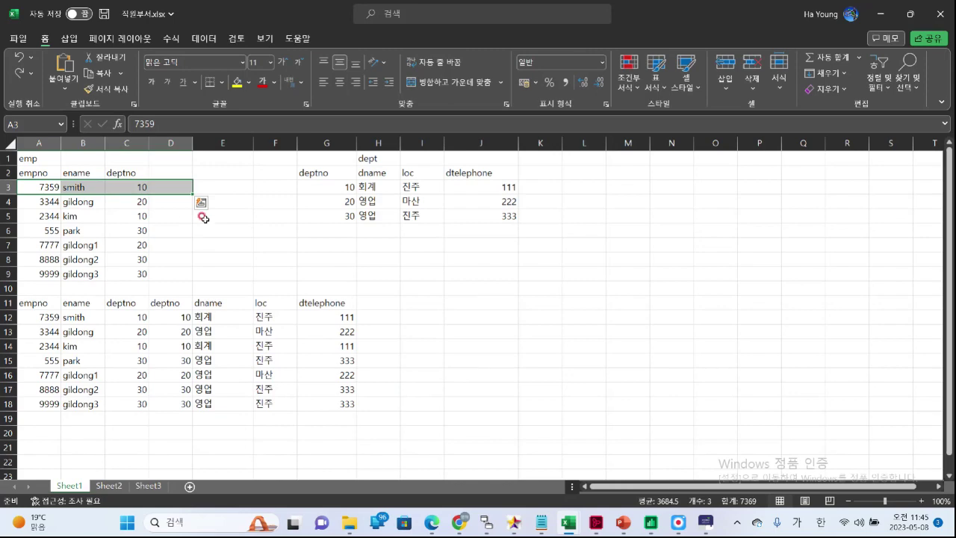
Step: Return to the textbook in 한PDF and review figure 2-26 on page 105 and the attribute text on page 104
left_click(595, 523)
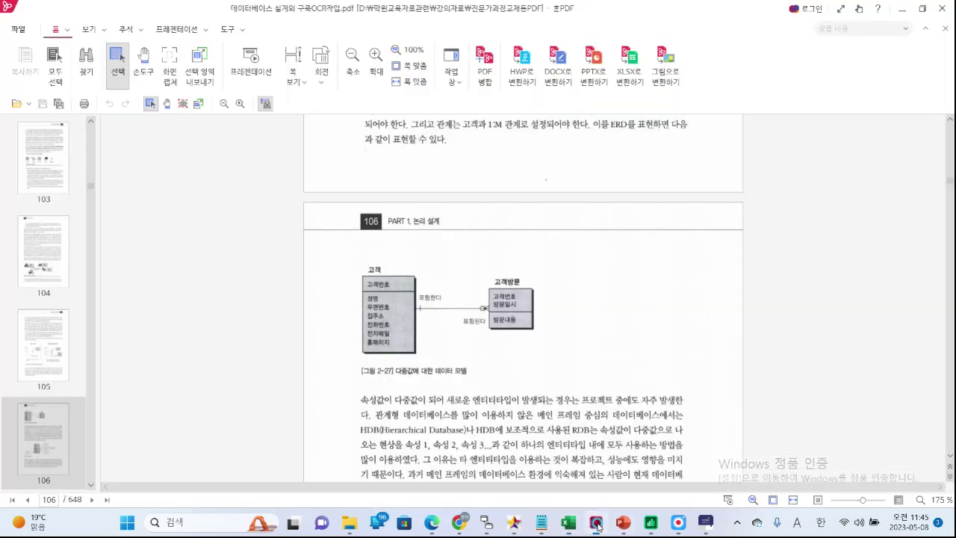
left_click(576, 331)
scroll(516, 337, "up", 4)
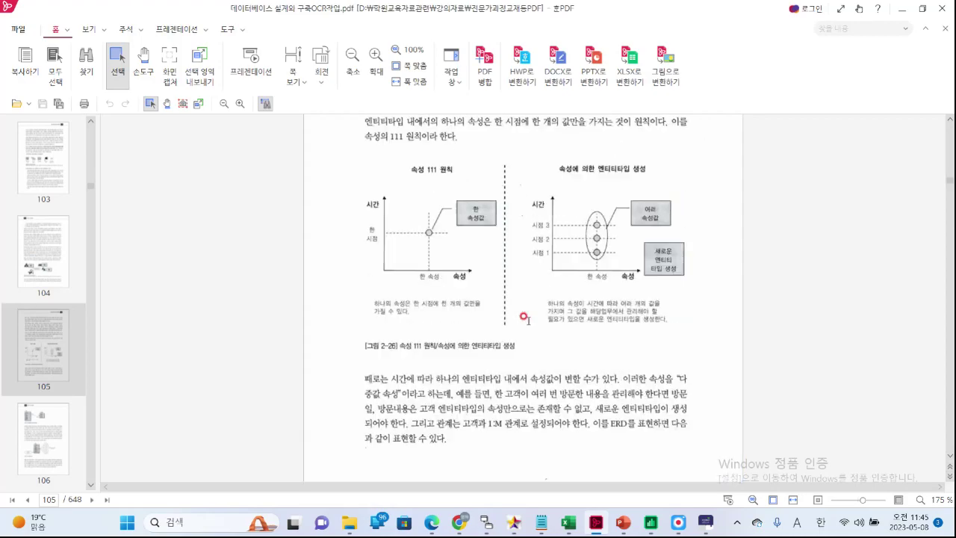
scroll(521, 319, "down", 4)
scroll(523, 321, "up", 5)
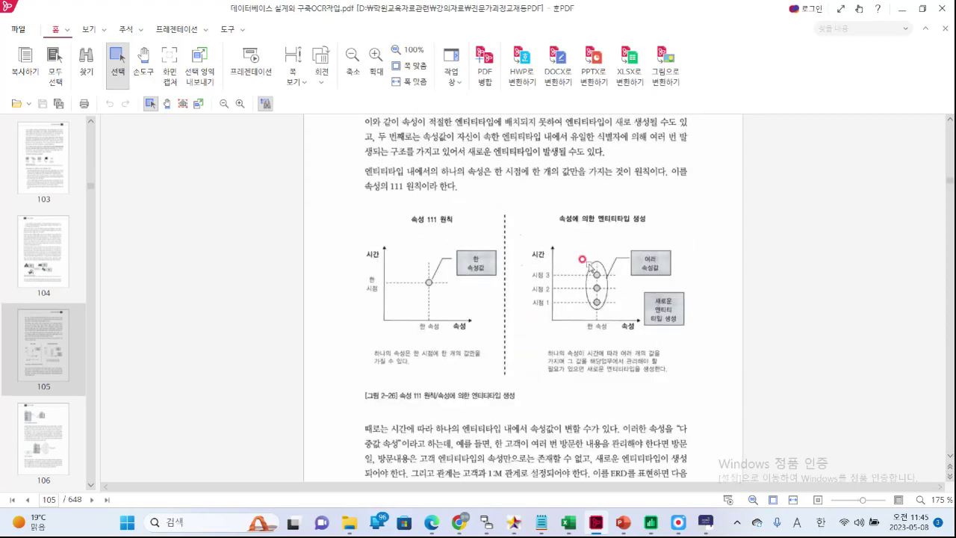
scroll(582, 260, "up", 12)
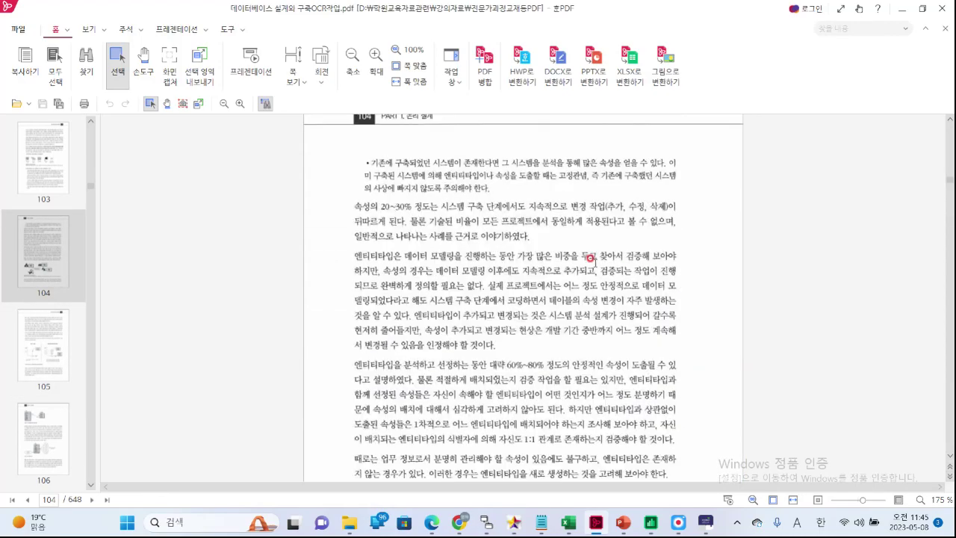
scroll(590, 257, "down", 12)
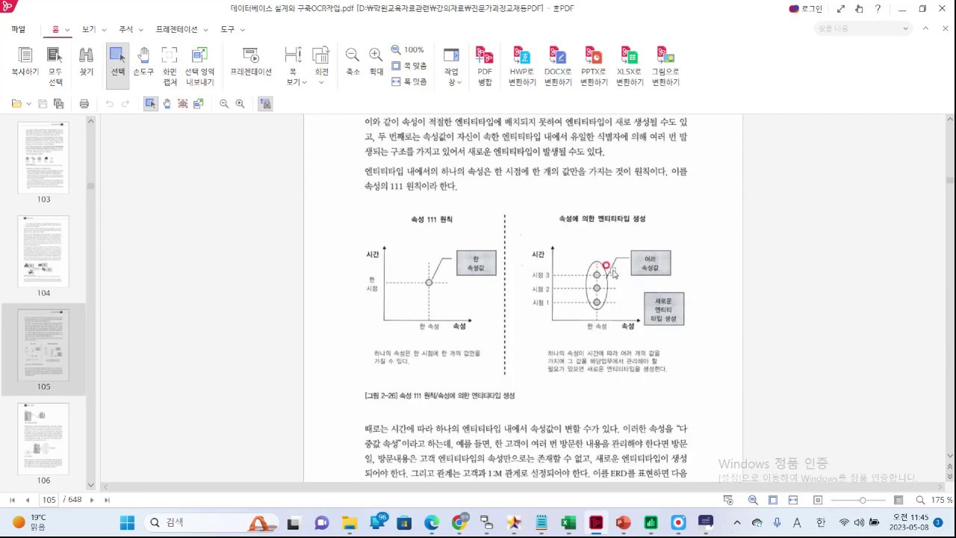
Step: Highlight the phrase "새로운 엔티티타입이 생성" in the paragraph below figure 2-26, and clear the highlight
scroll(611, 270, "down", 3)
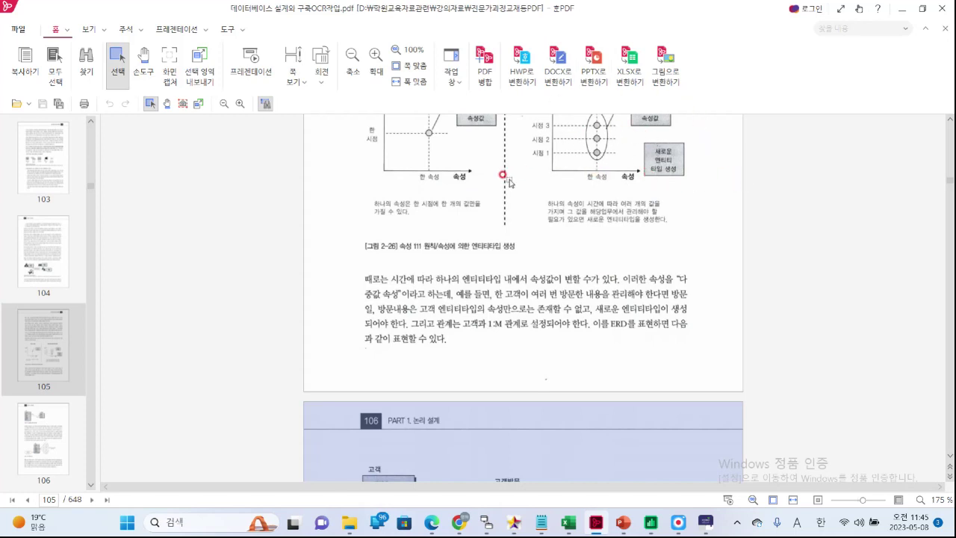
left_click_drag(592, 308, 690, 307)
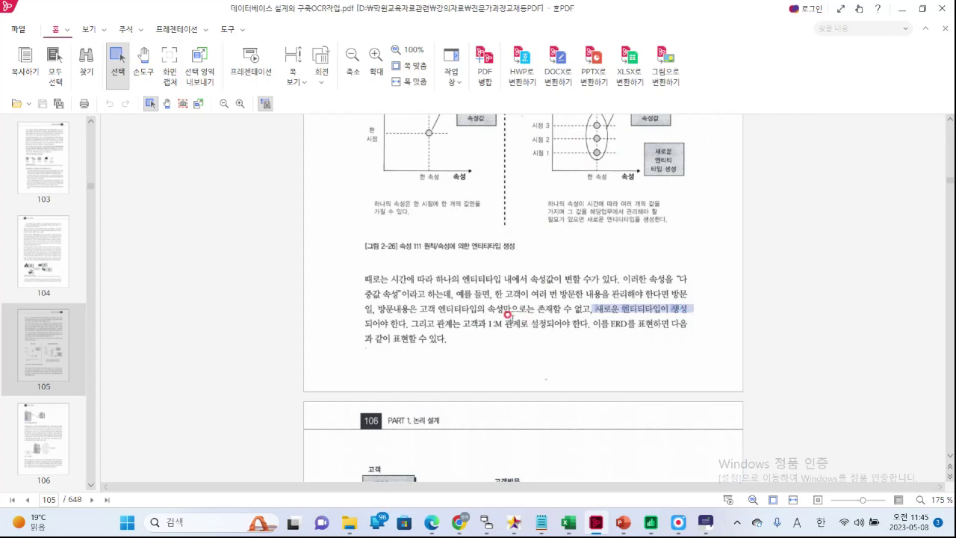
left_click(507, 314)
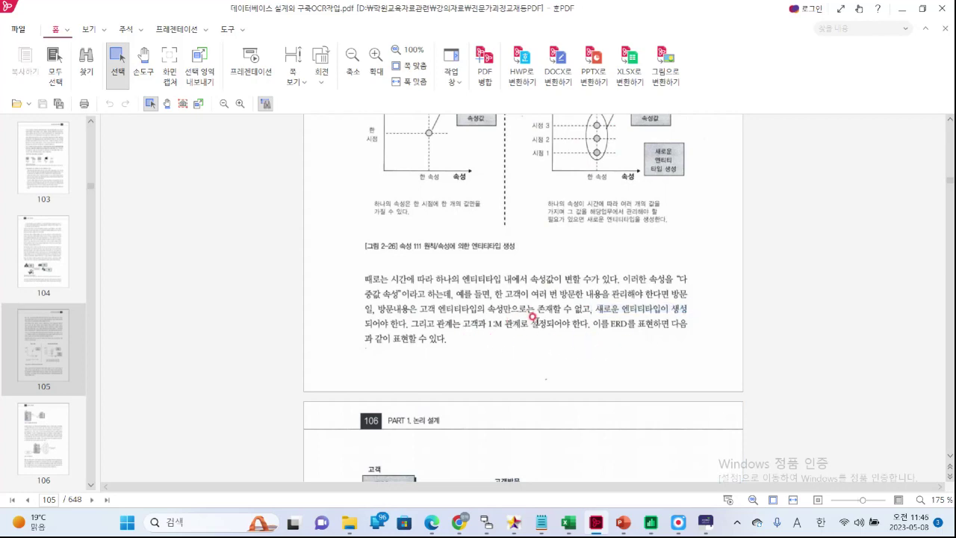
Step: Compare figure 2-27, the data model for multi-valued attributes, with figure 2-28 on page 106
scroll(532, 316, "down", 5)
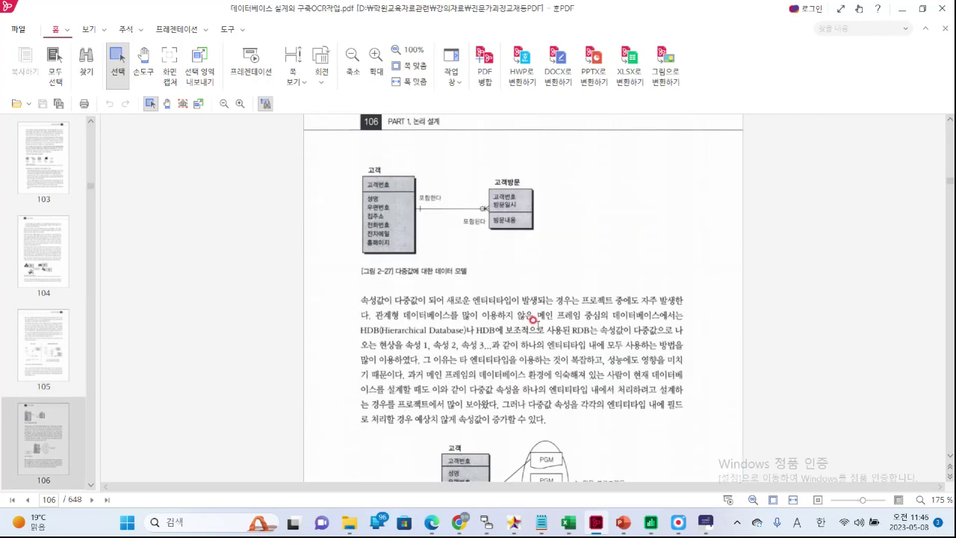
scroll(532, 319, "up", 1)
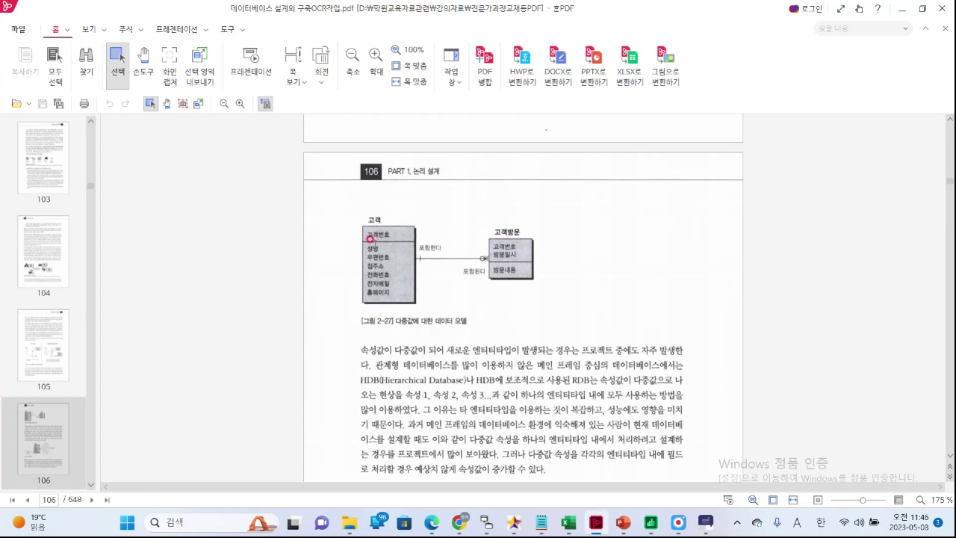
scroll(369, 239, "down", 4)
scroll(330, 171, "up", 4)
scroll(544, 209, "down", 3)
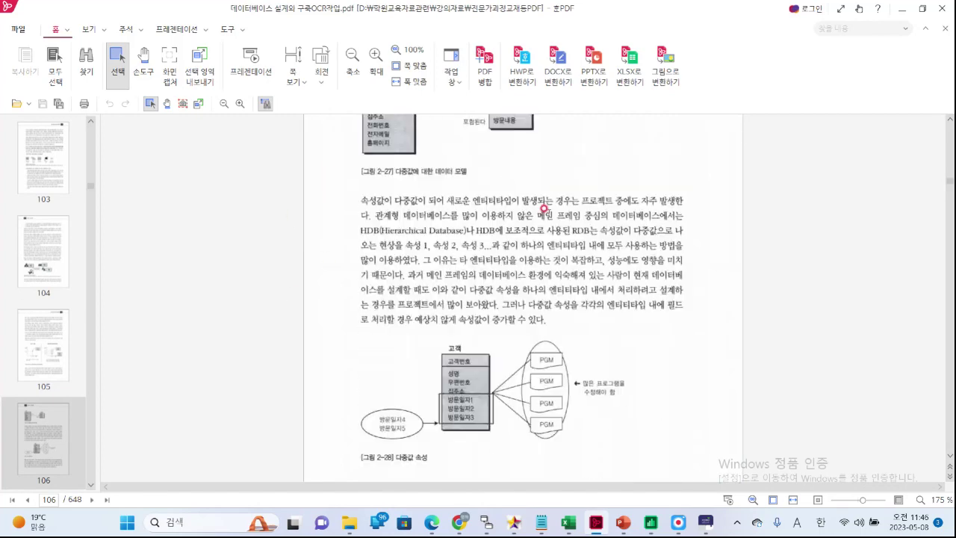
scroll(544, 210, "down", 4)
scroll(587, 337, "up", 5)
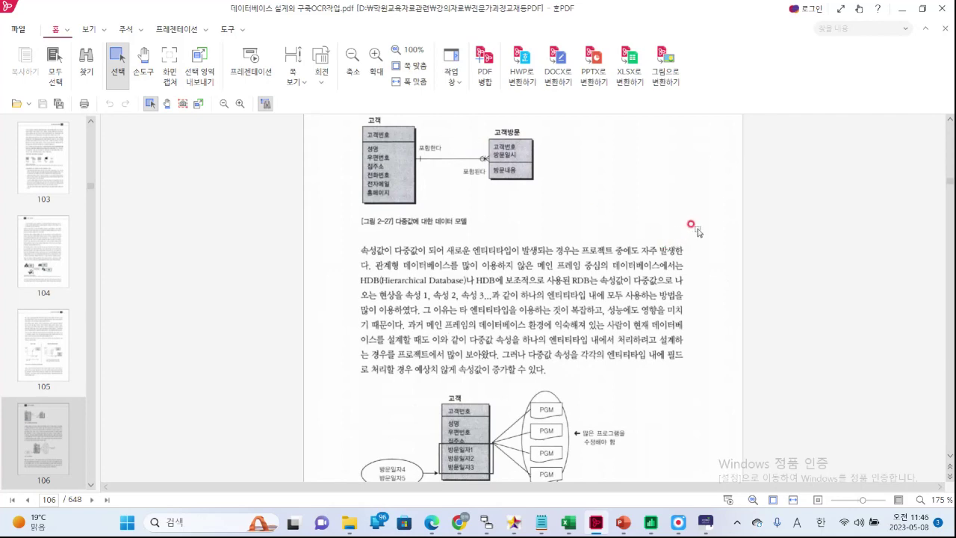
scroll(684, 221, "down", 3)
scroll(684, 222, "up", 4)
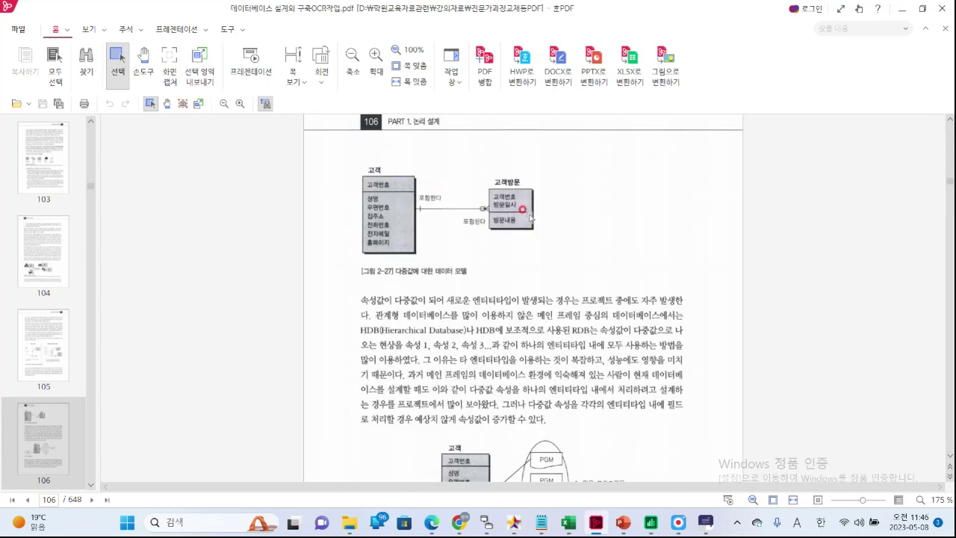
Step: Examine figure 2-28 and the explanation below it of customer visits stored as repeated attributes
scroll(528, 220, "down", 3)
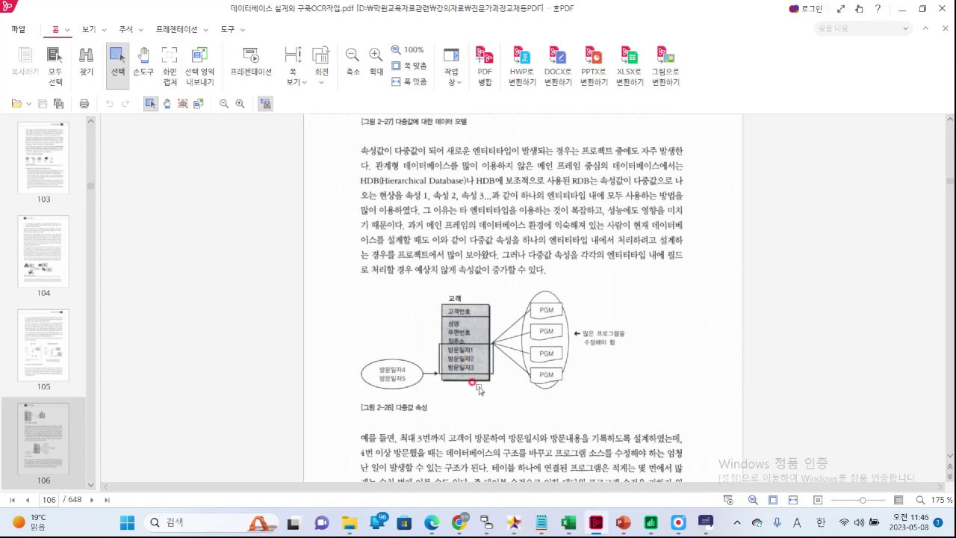
scroll(476, 318, "up", 2)
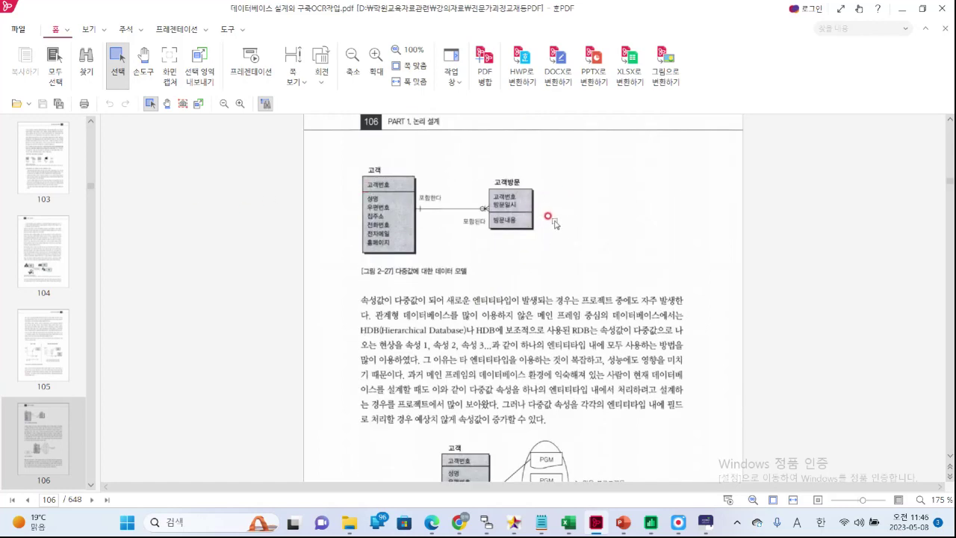
scroll(520, 159, "down", 5)
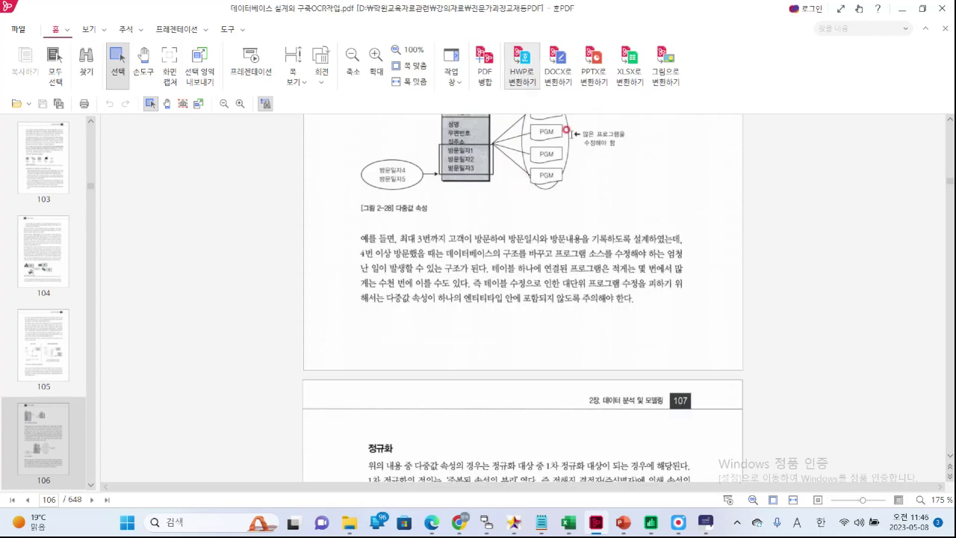
scroll(481, 183, "up", 2)
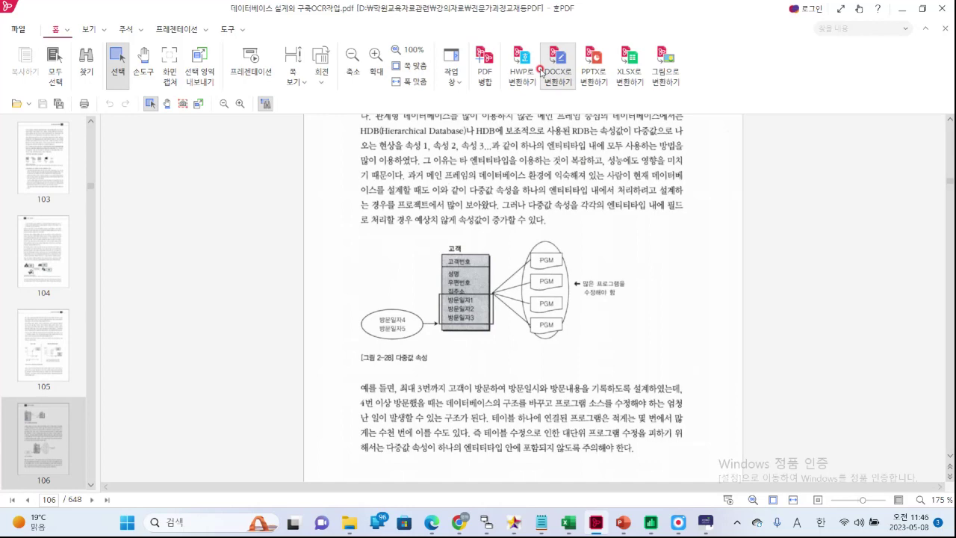
scroll(643, 285, "up", 1)
key("ctrl+a")
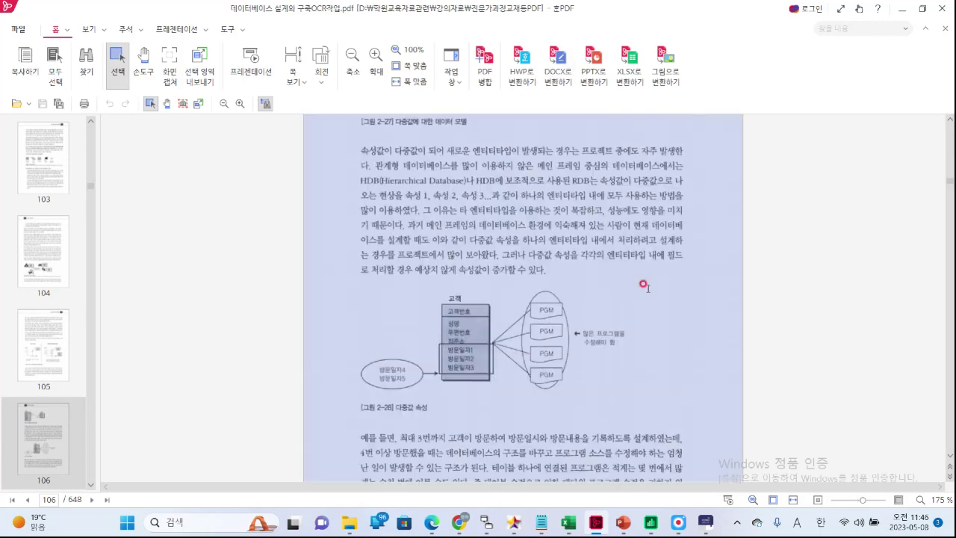
scroll(643, 285, "up", 2)
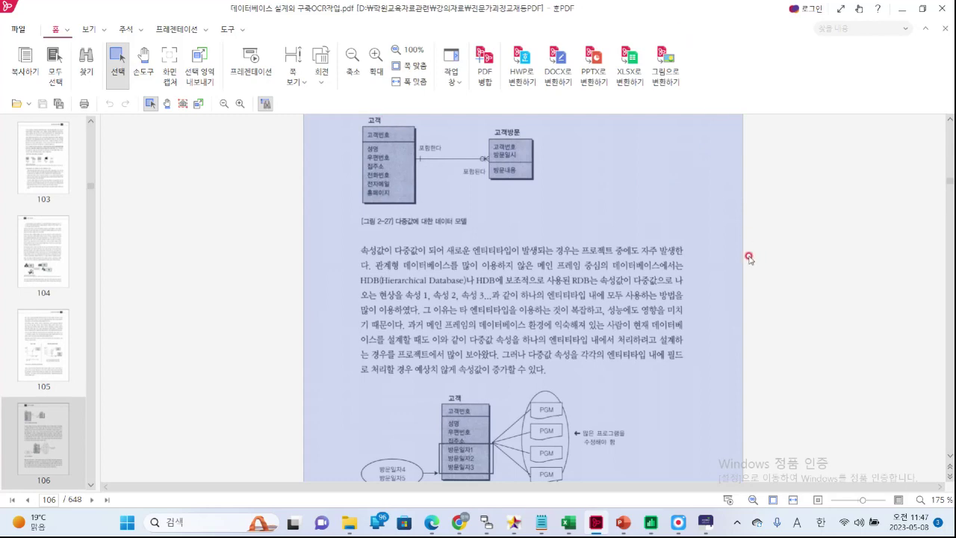
Step: Read the domain and term definition sections on page 107, down to table 2-6 on the three attribute classes
scroll(776, 153, "down", 10)
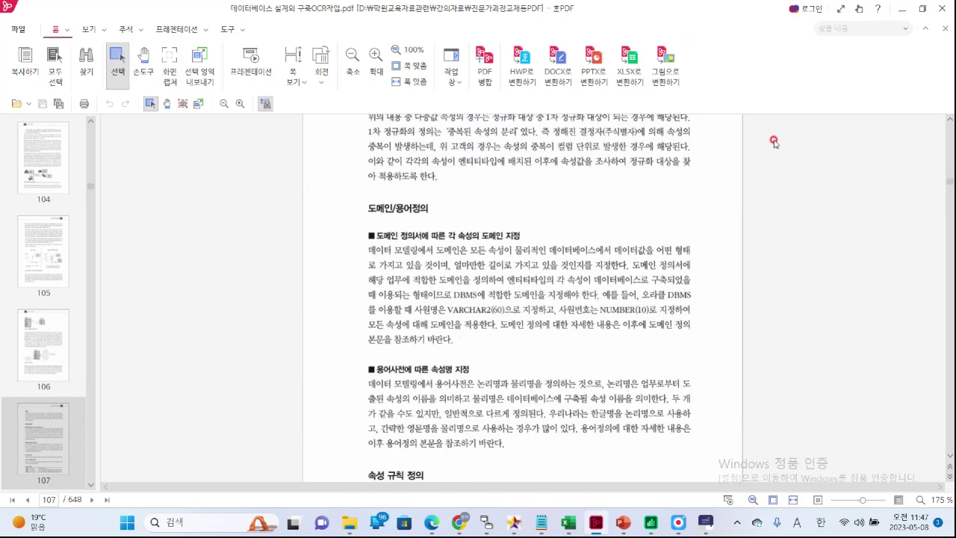
scroll(772, 145, "down", 3)
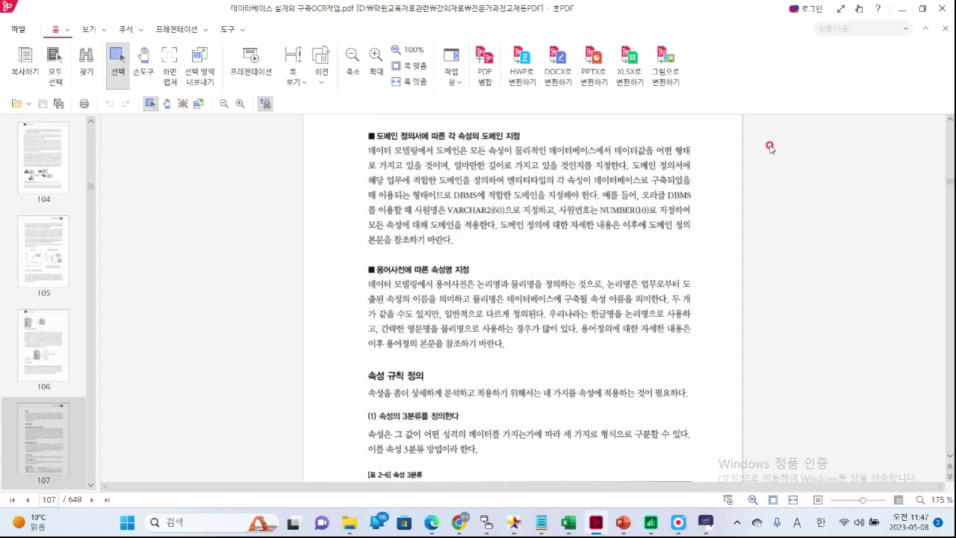
scroll(770, 147, "up", 1)
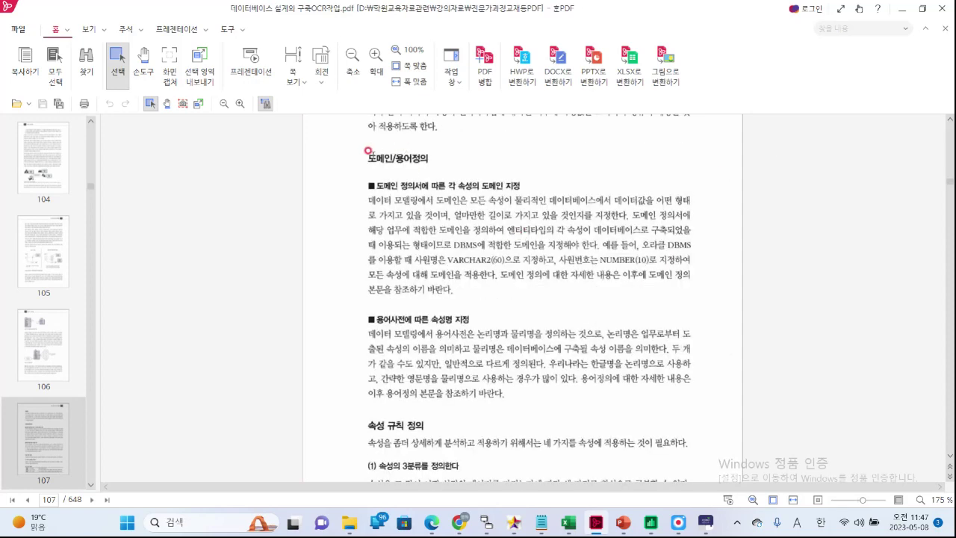
scroll(535, 212, "down", 3)
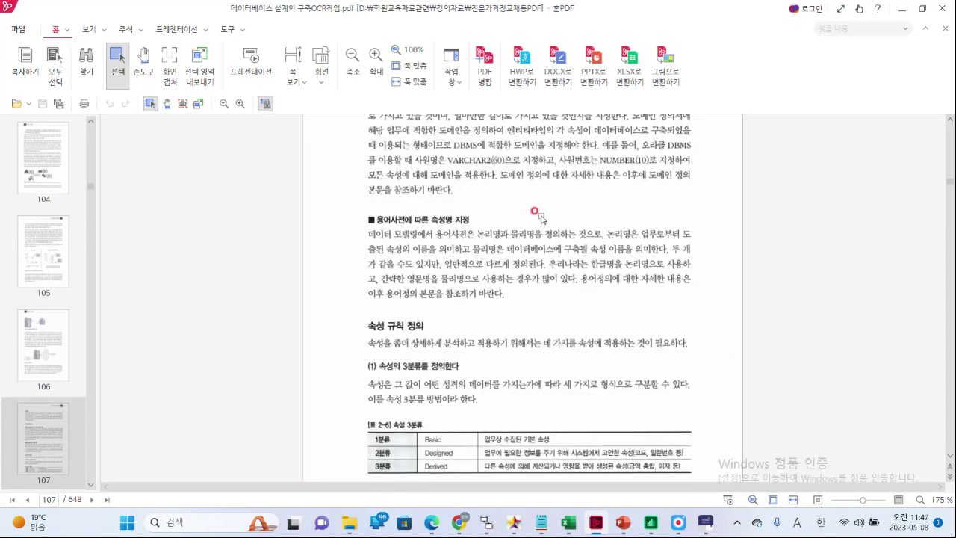
scroll(535, 213, "down", 3)
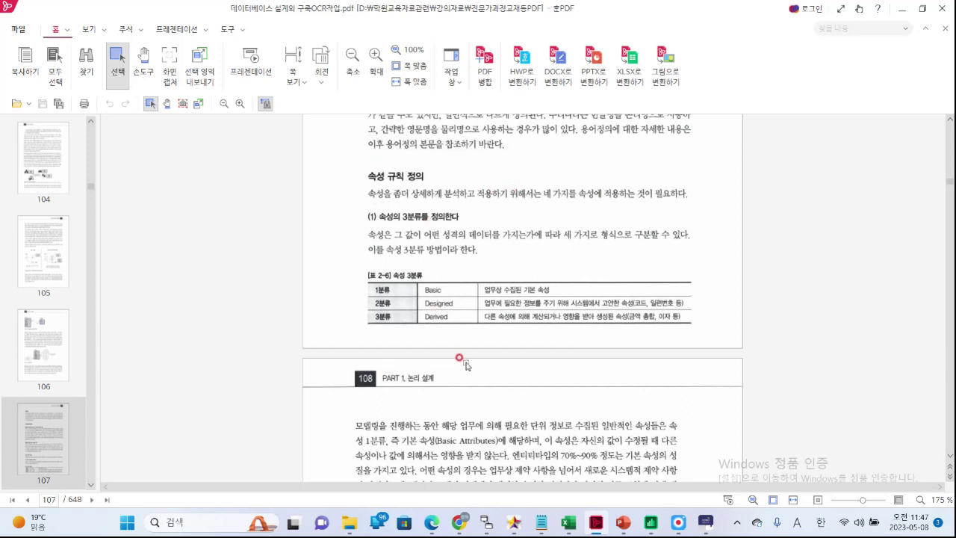
Step: Examine the Basic class in table 2-6 by highlighting its description "업무상 수집된 기본 속성"
left_click_drag(484, 289, 580, 291)
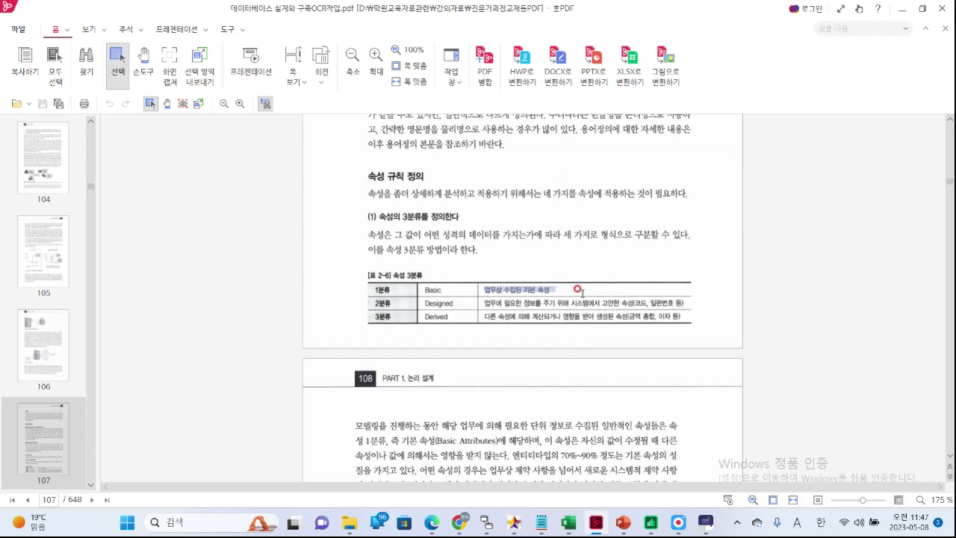
left_click(452, 290)
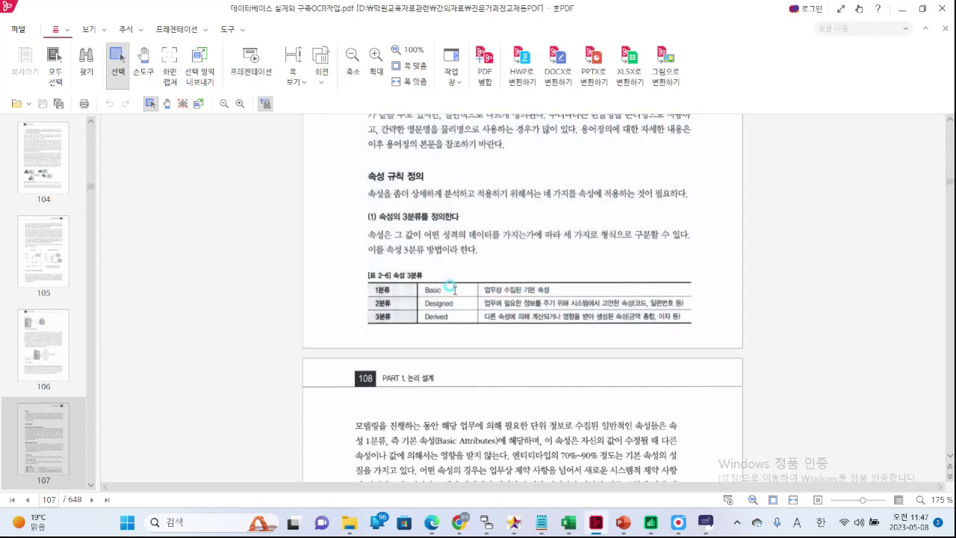
left_click(457, 290)
left_click(481, 309)
left_click(544, 353)
left_click(536, 317)
left_click(640, 306)
Step: Examine the Designed and Derived classes in table 2-6 by highlighting parts of their descriptions
left_click_drag(484, 303, 536, 300)
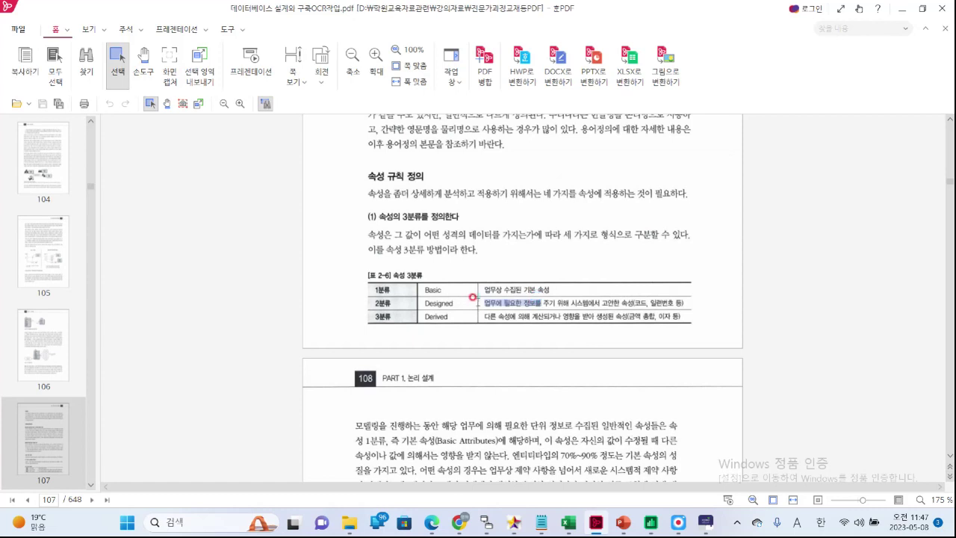
left_click(416, 297)
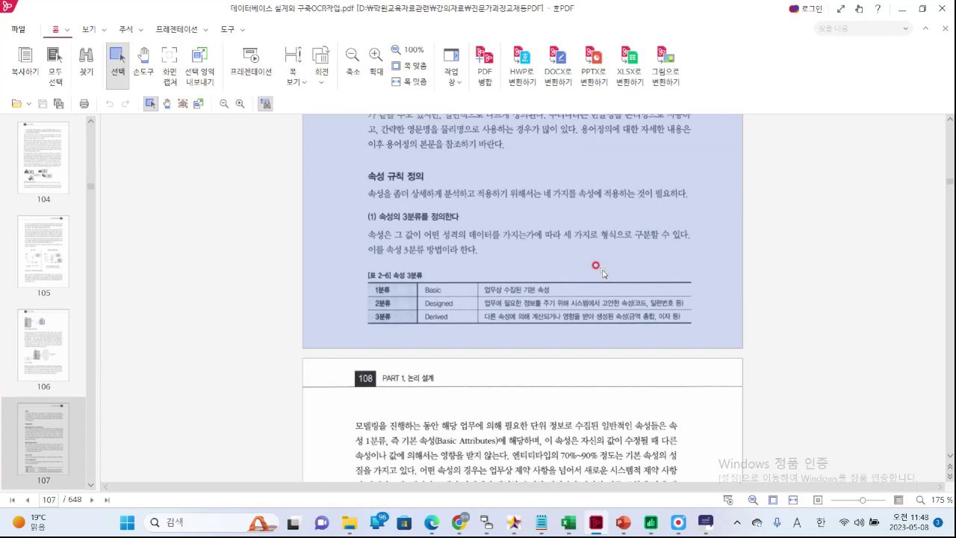
left_click(449, 311)
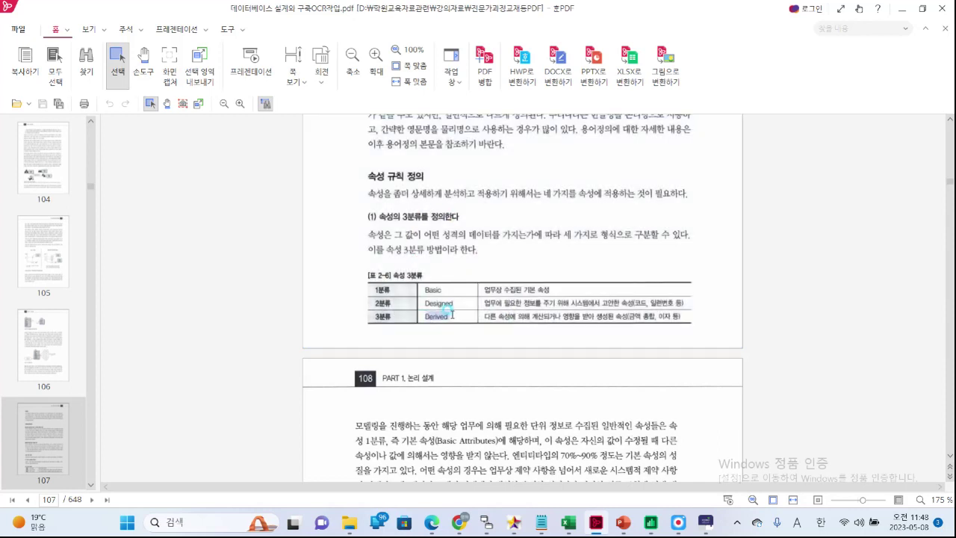
mouse_move(484, 316)
left_mouse_down()
mouse_move(597, 311)
mouse_move(546, 307)
mouse_move(585, 308)
mouse_move(617, 326)
left_mouse_up()
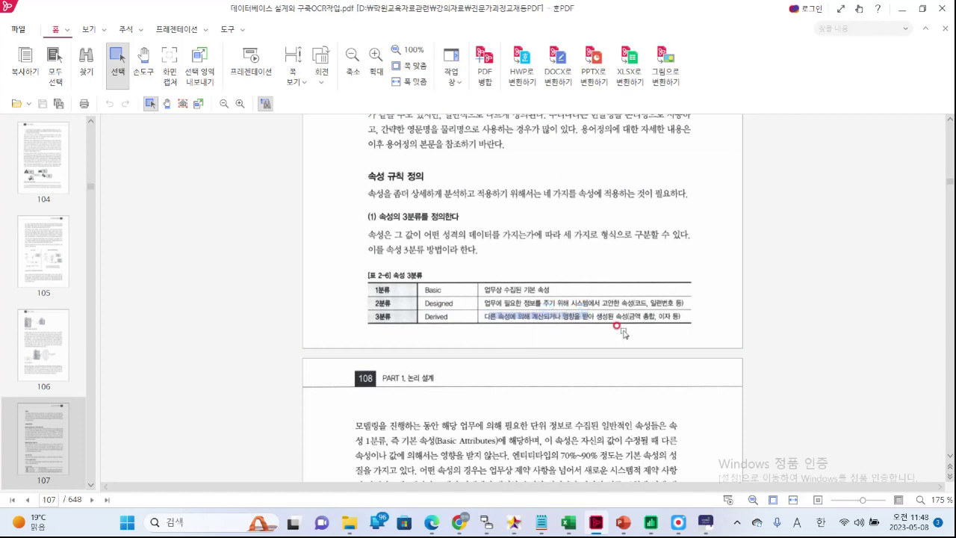
left_click(908, 205)
Step: Switch from the textbook PDF to the 직원부서.xlsx workbook in Excel
left_click(660, 526)
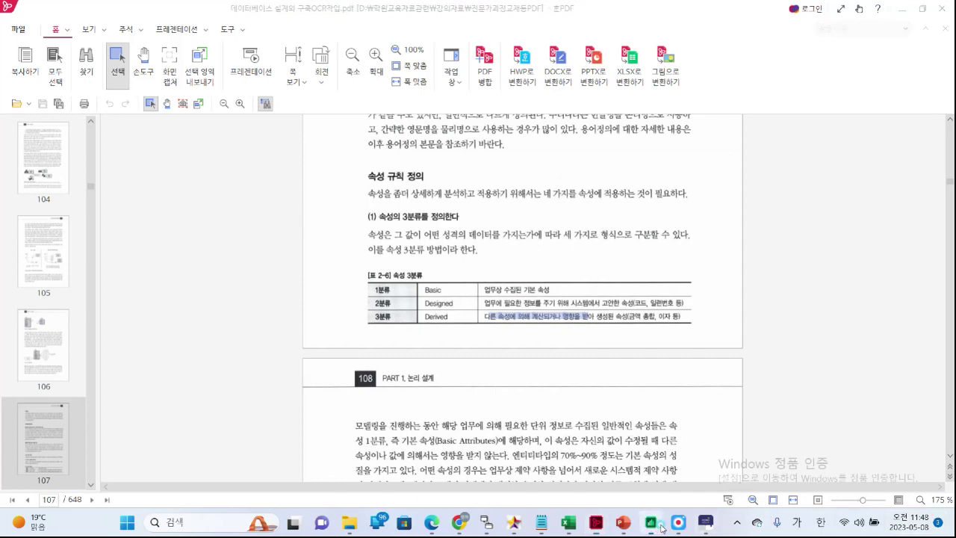
mouse_move(569, 522)
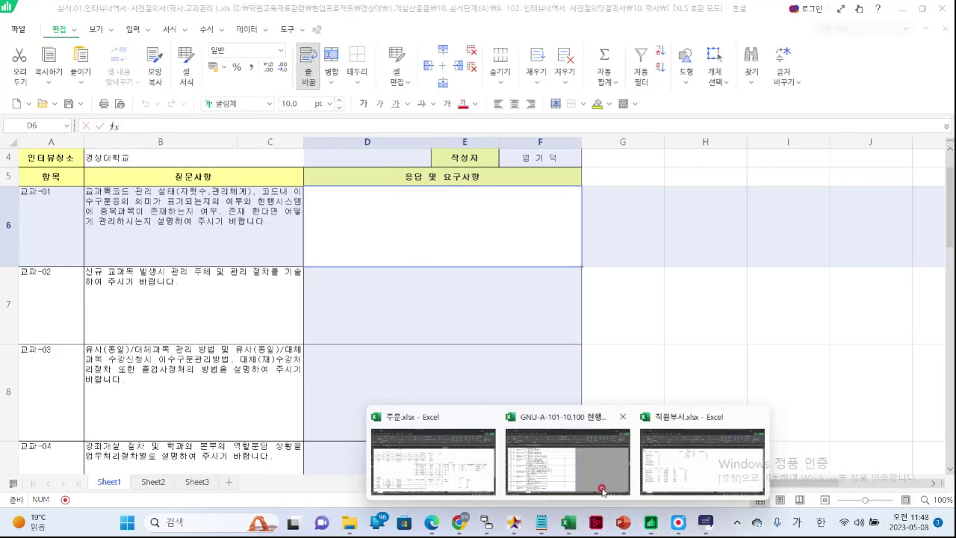
left_click(680, 477)
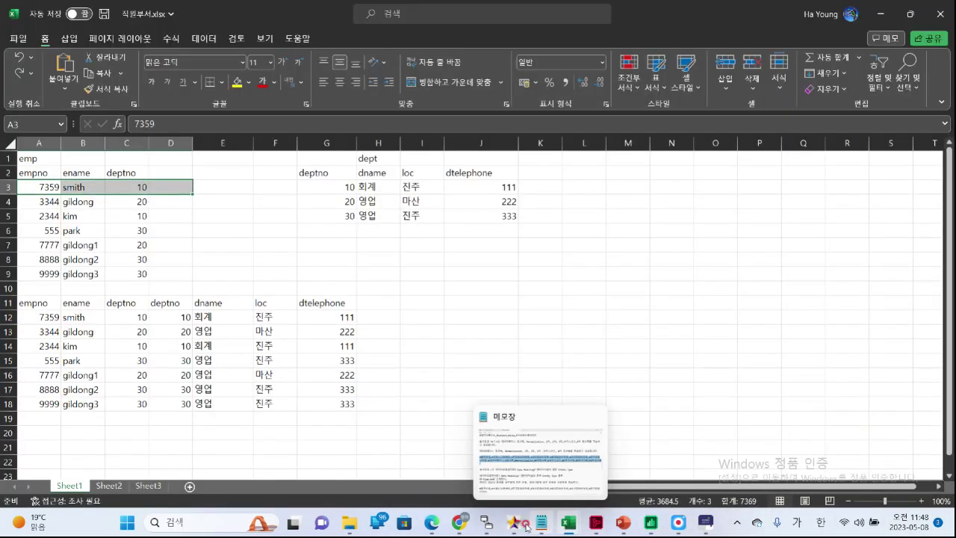
Step: Try to open 주문.xlsx from the 오라클강의자료PPT folder in File Explorer, and close the 직원부서.xlsx workbook
left_click(349, 522)
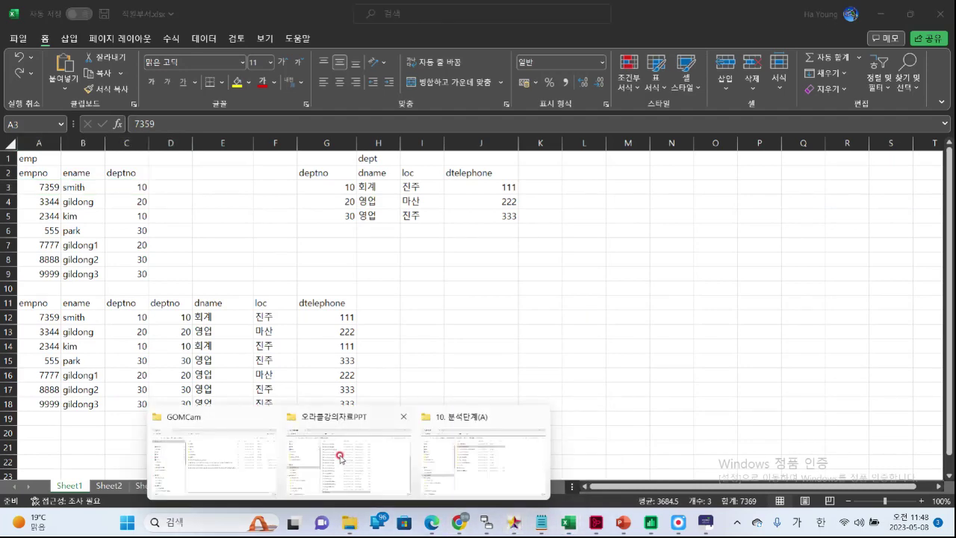
left_click(441, 466)
mouse_move(354, 529)
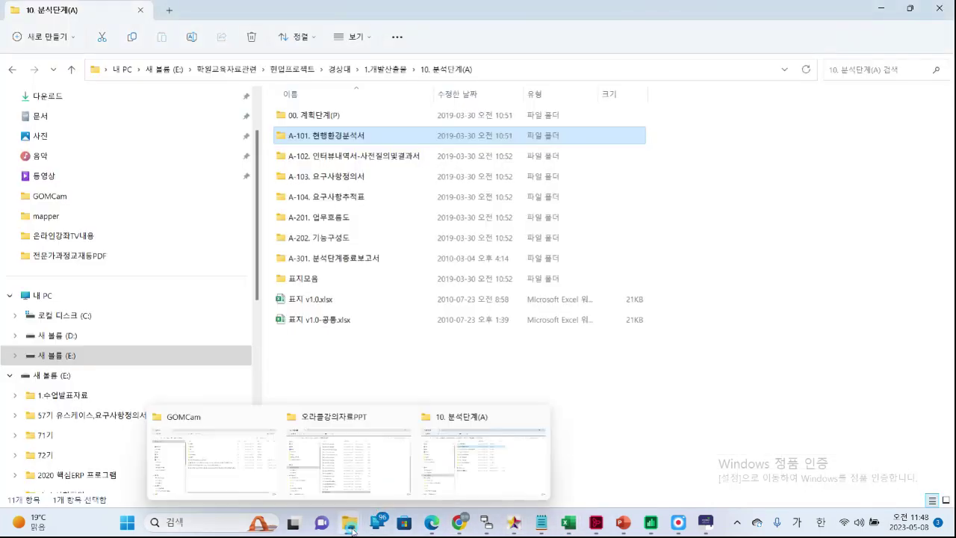
left_click(348, 463)
double_click(351, 459)
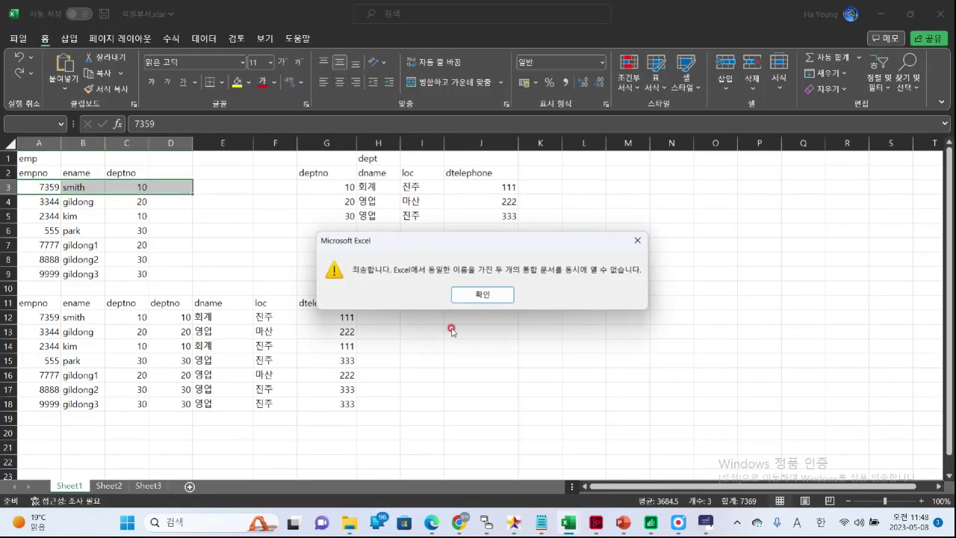
left_click(474, 291)
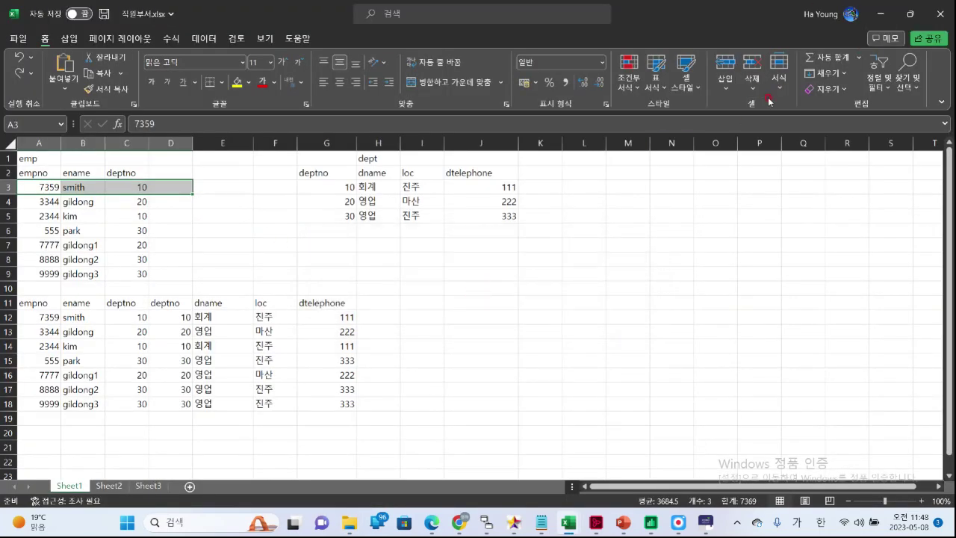
left_click(940, 14)
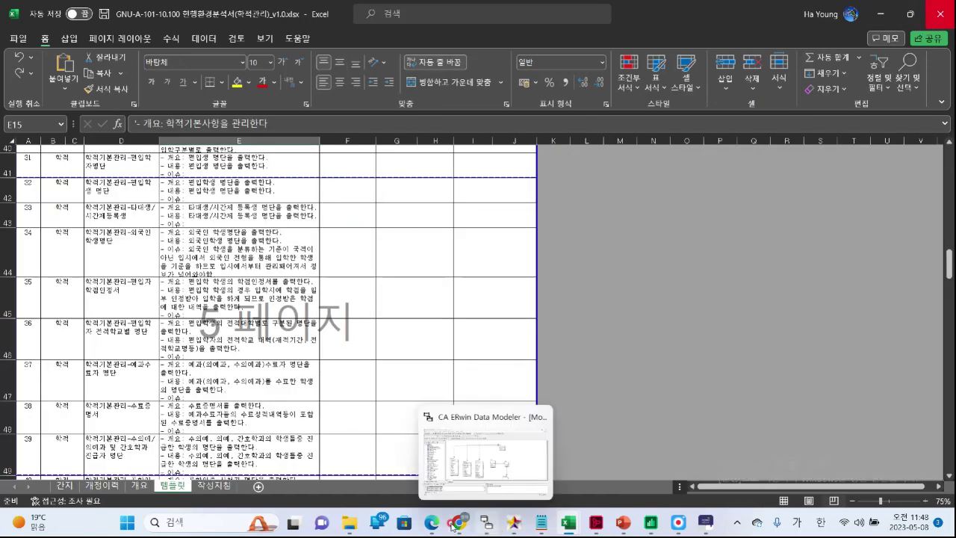
Step: Bring up the 주문.xlsx workbook in Excel from the 오라클강의자료PPT folder and dismiss the alert
mouse_move(348, 527)
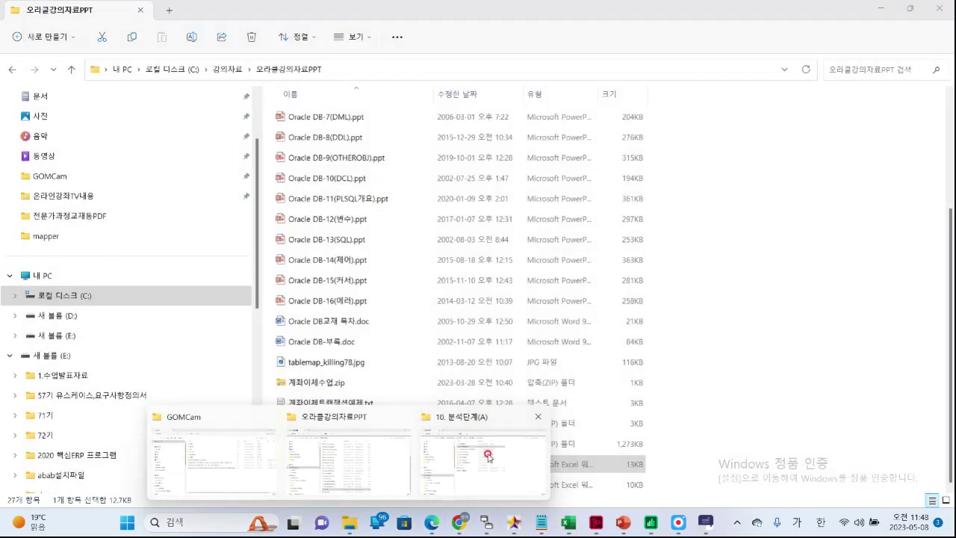
left_click(475, 475)
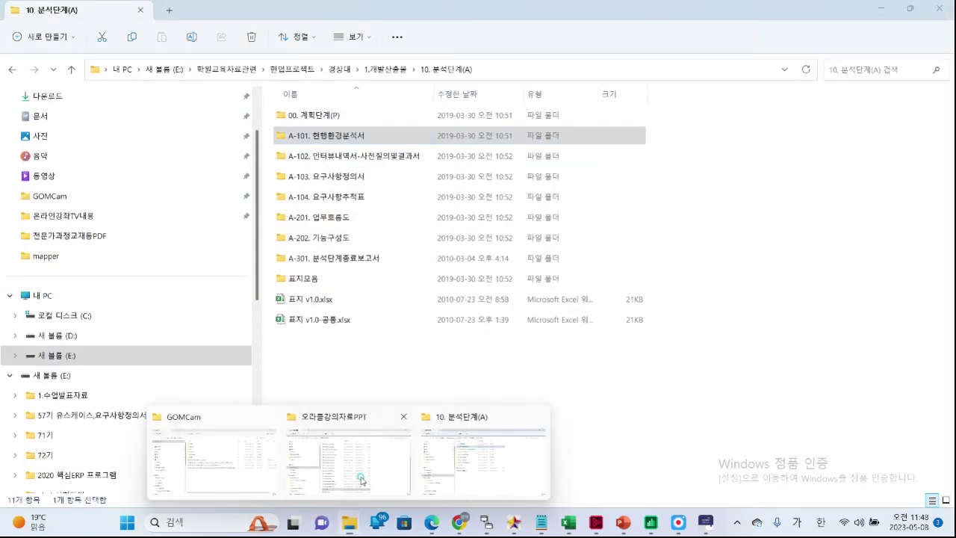
left_click(340, 451)
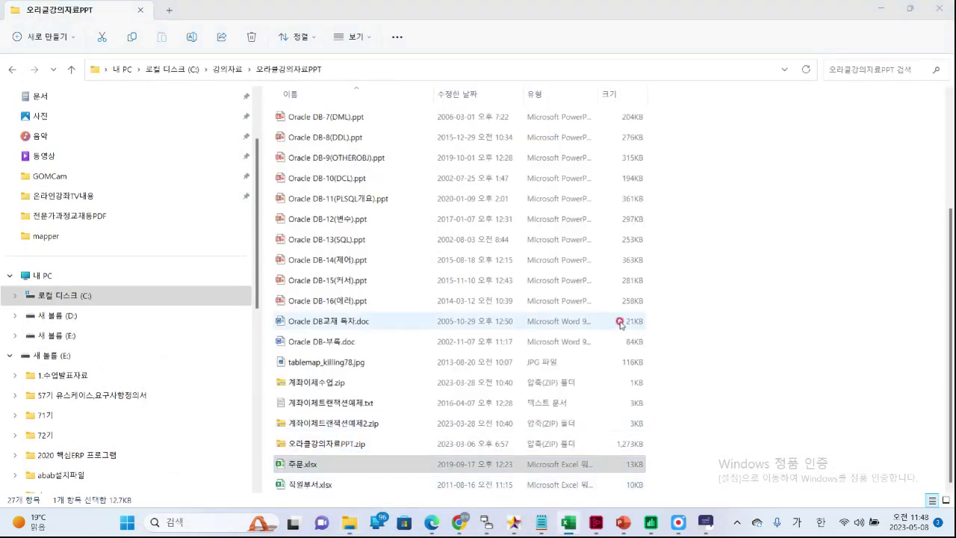
double_click(619, 464)
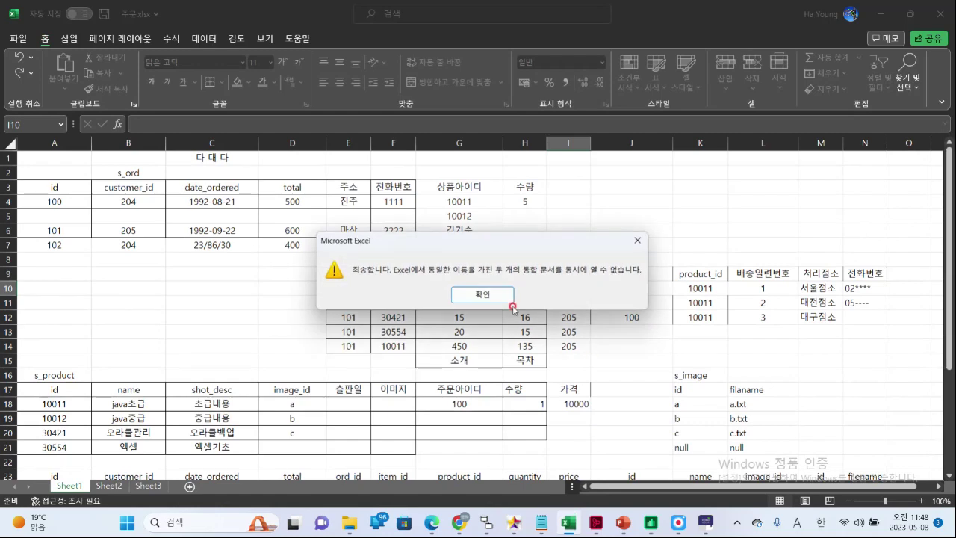
left_click(649, 242)
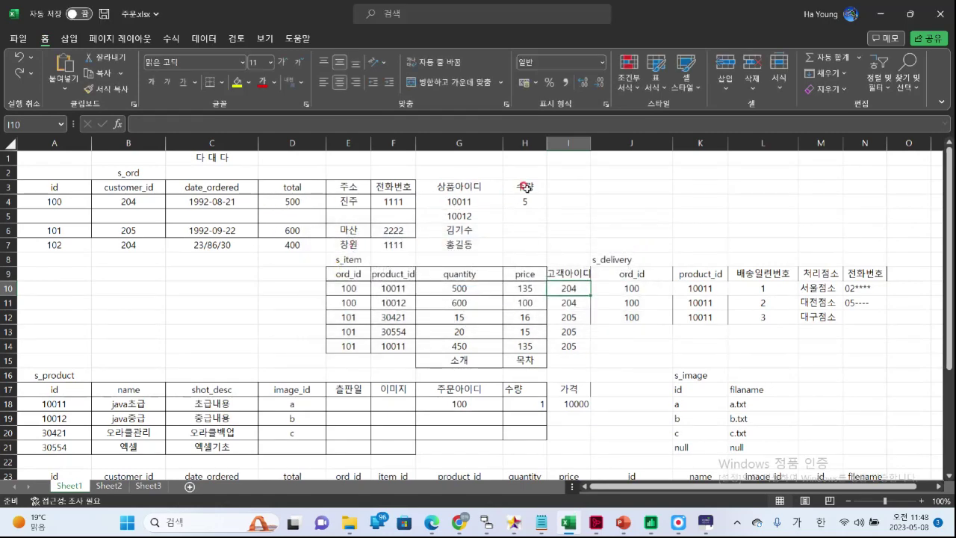
Step: Examine the 상품아이디 heading and the row of order 100 in the s_ord table by selecting its cells
left_click(450, 186)
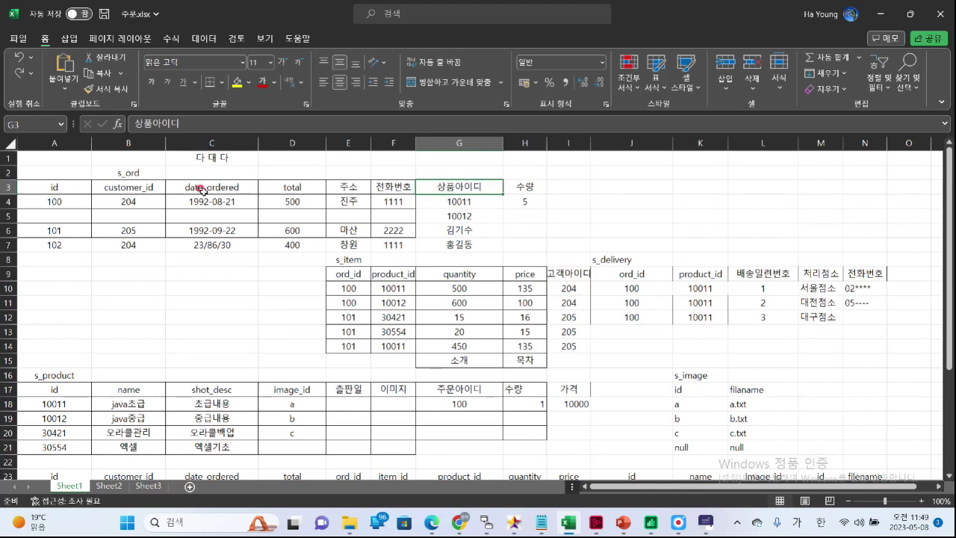
left_click(66, 204)
left_click_drag(68, 206, 475, 198)
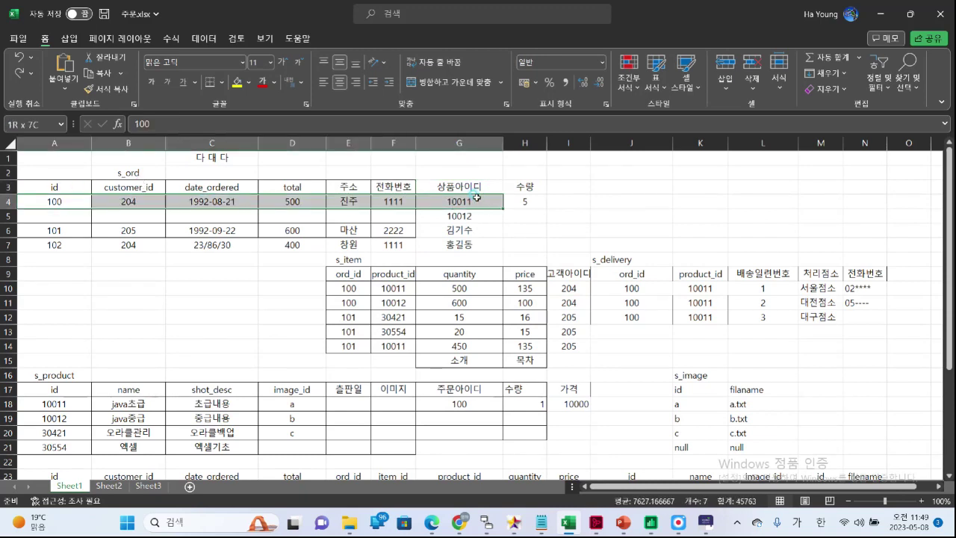
left_click_drag(477, 197, 477, 197)
Step: Compare the quantity and price of order 100's two s_item rows with the 상품아이디 and customer_id columns of s_ord
left_click_drag(348, 288, 527, 303)
left_click(495, 301)
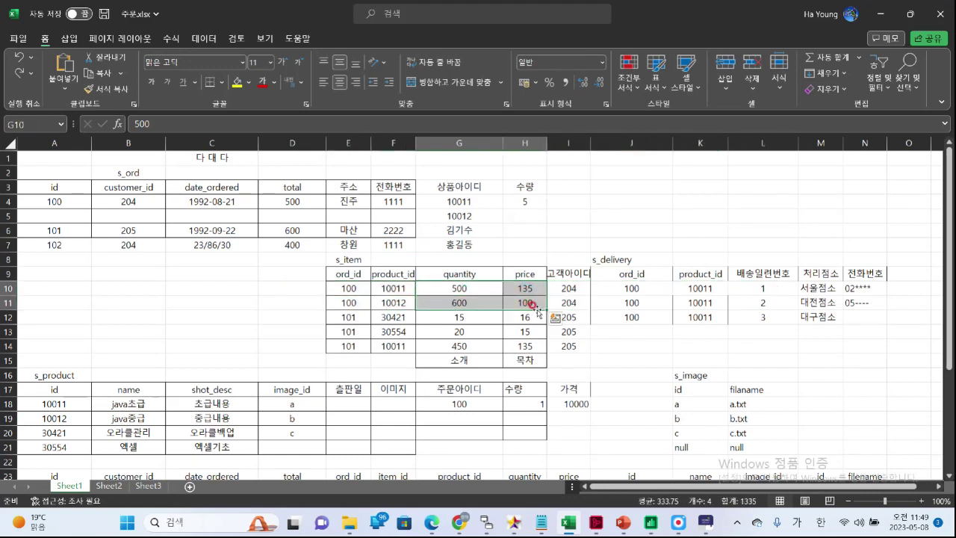
left_click(442, 187)
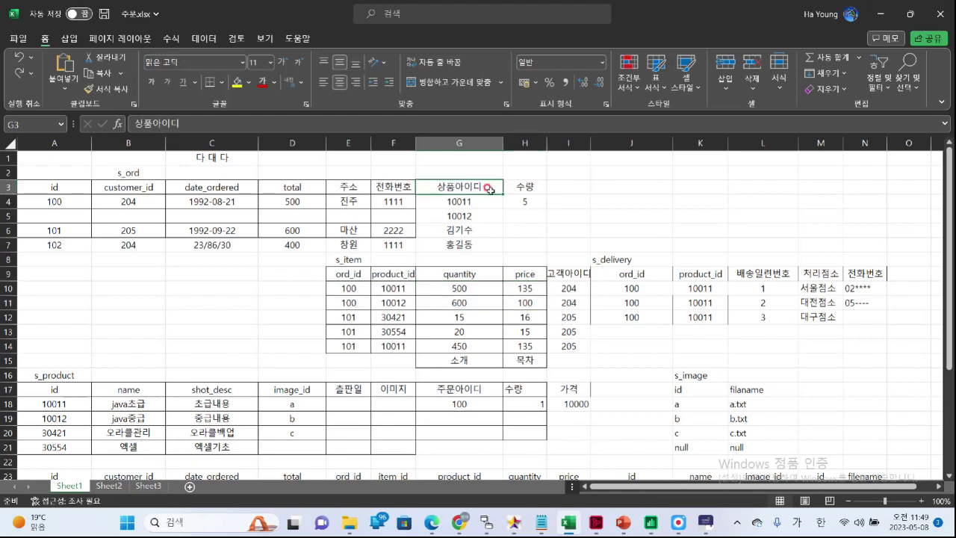
left_click(138, 185)
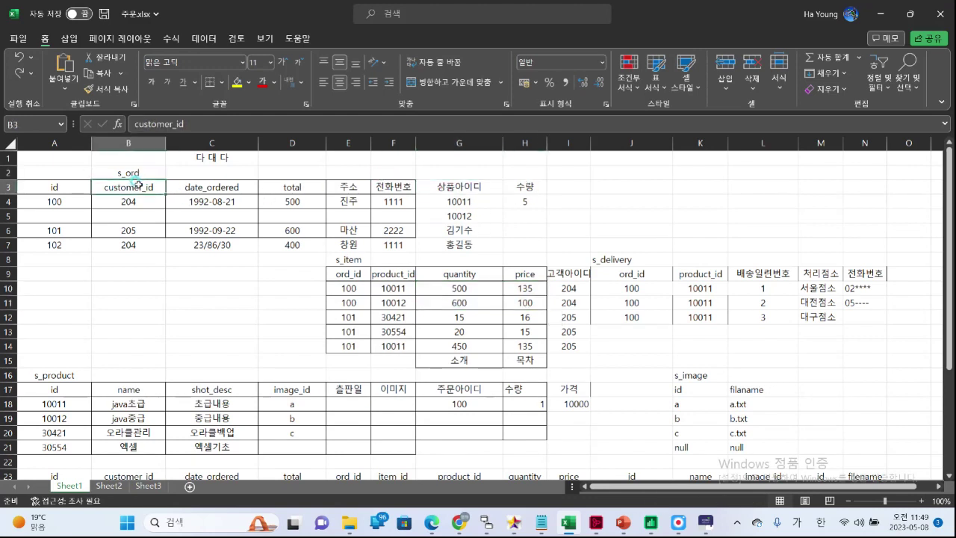
left_click_drag(430, 287, 524, 303)
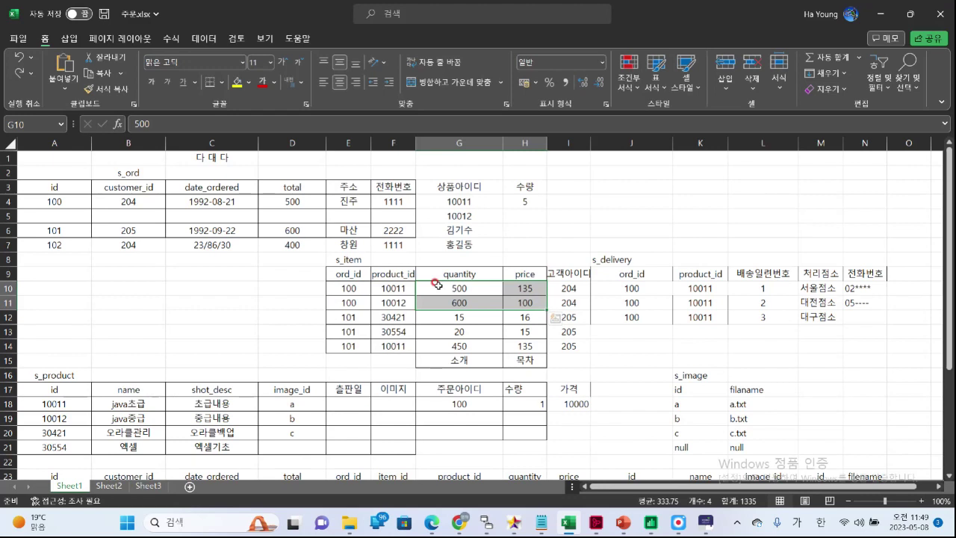
Step: Return to the textbook PDF and highlight the bold sentence on page 108 about how derived attributes must be defined
left_click(604, 521)
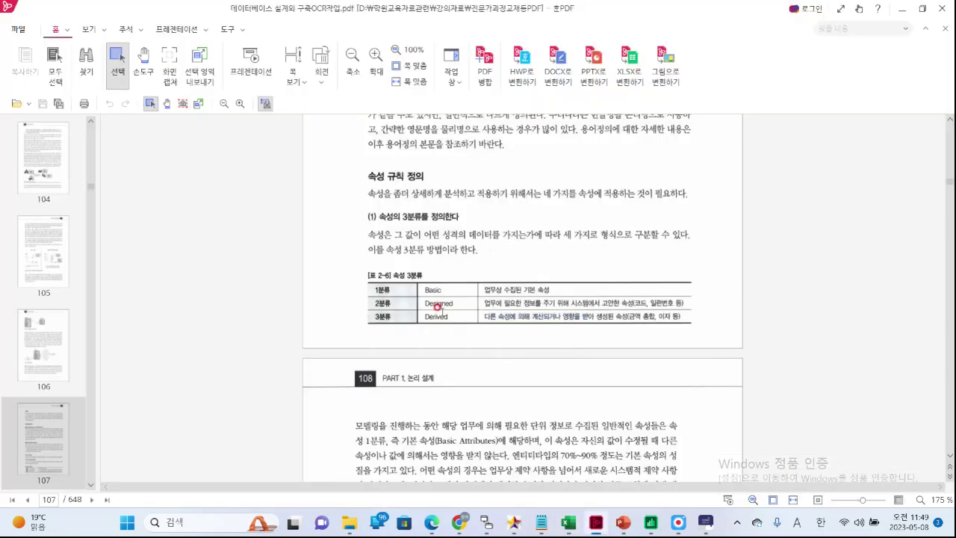
scroll(448, 308, "down", 5)
scroll(471, 299, "down", 5)
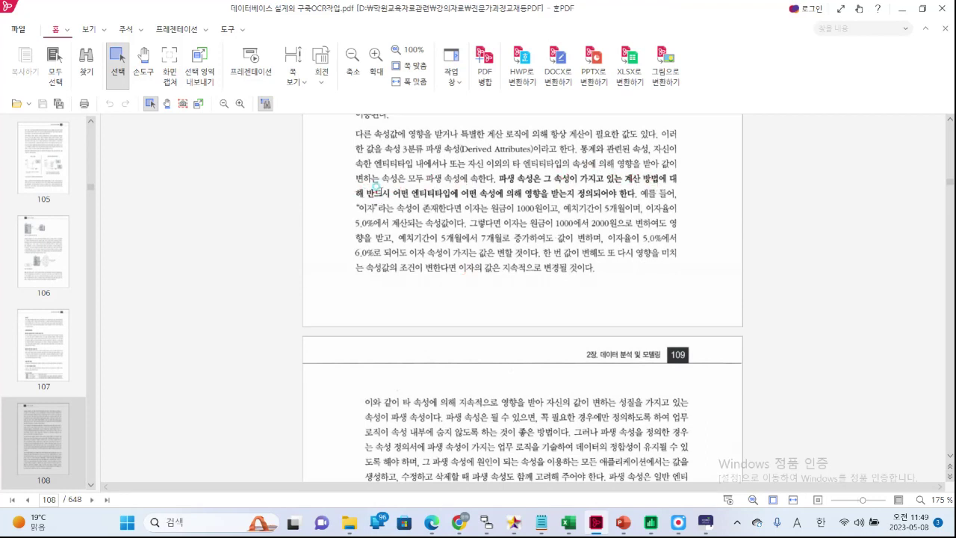
left_click_drag(376, 186, 638, 190)
left_click(562, 185)
left_click_drag(498, 176, 633, 194)
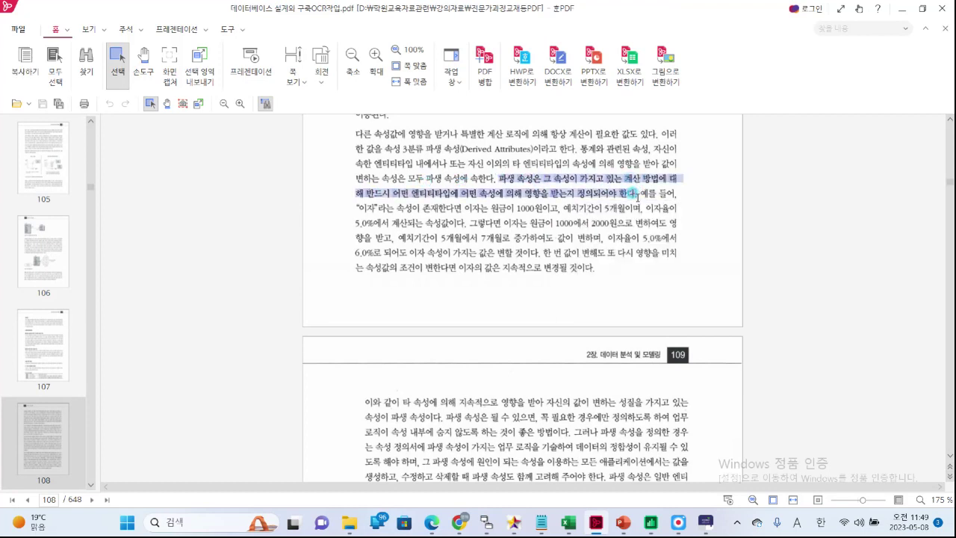
Step: Switch to 주문.xlsx in Excel and examine order 100's date and phone fields alongside its s_item rows
left_click(569, 522)
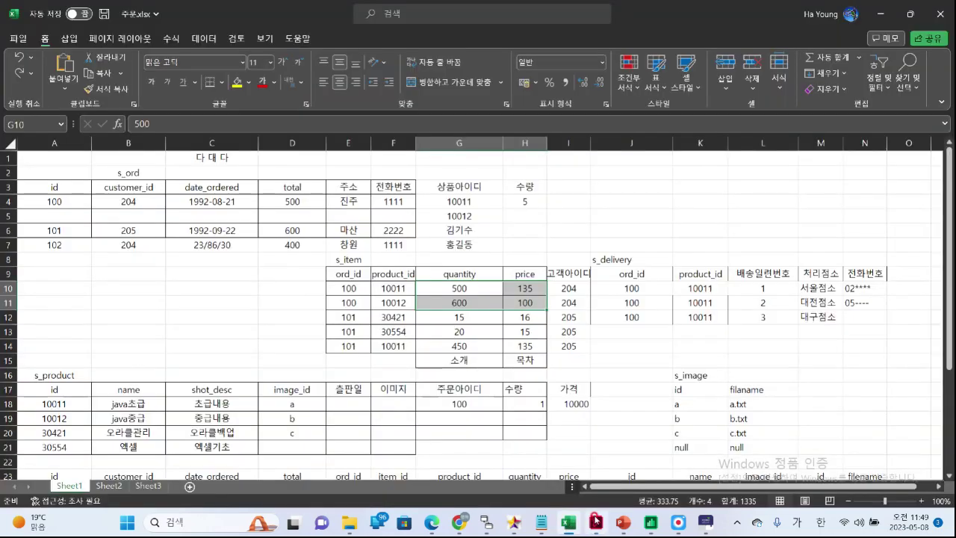
left_click(197, 200)
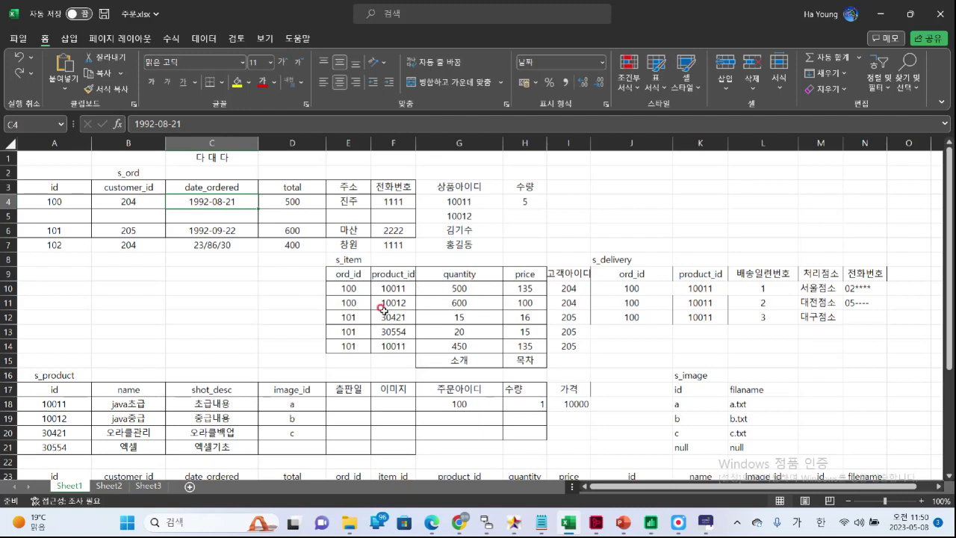
left_click(386, 196)
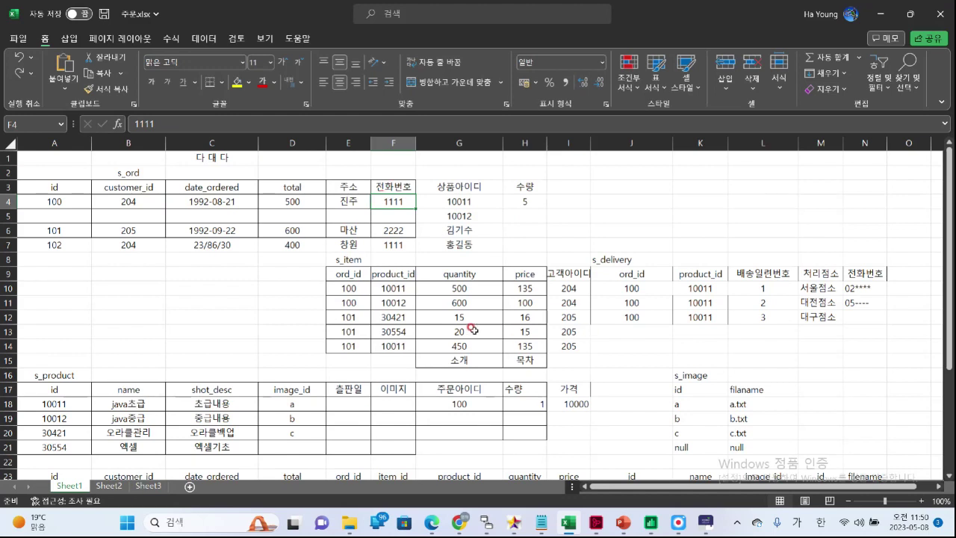
left_click_drag(345, 302, 658, 300)
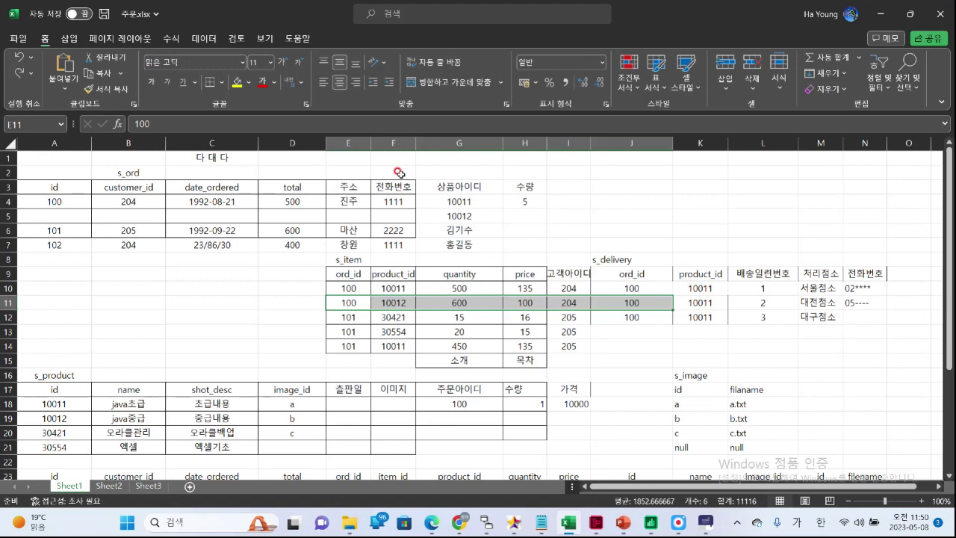
left_click(216, 198)
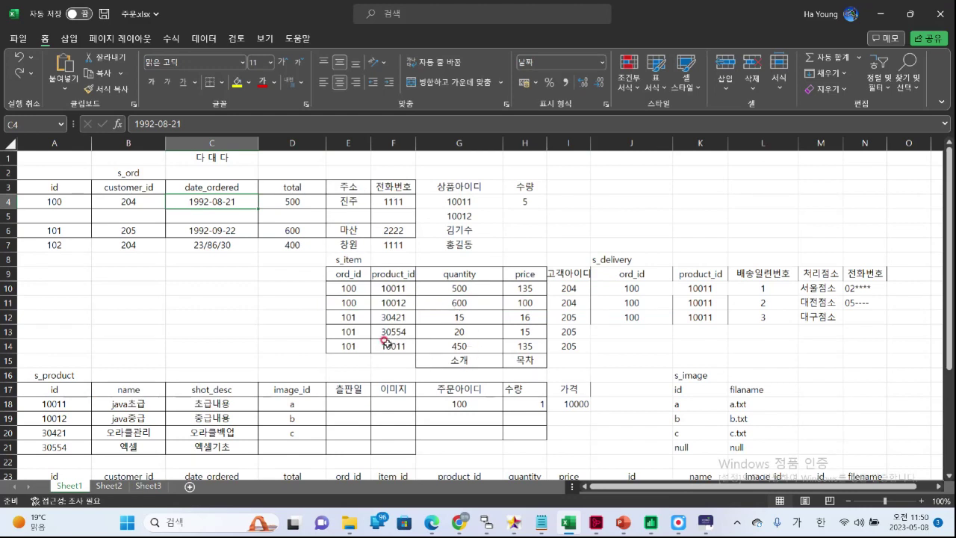
left_click_drag(534, 287, 615, 287)
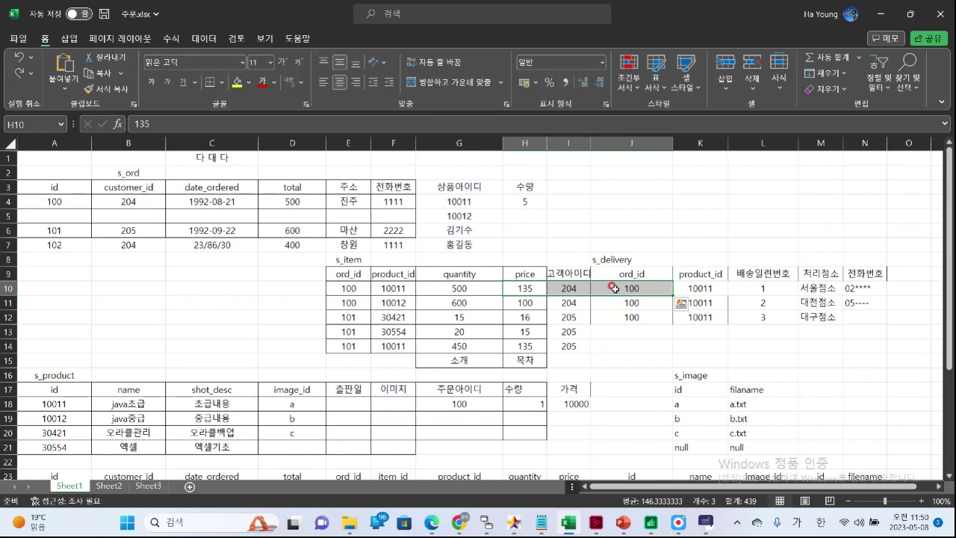
Step: Return to the textbook PDF and read from the interest example on page 108 to the attribute value rules on page 109
left_click(596, 521)
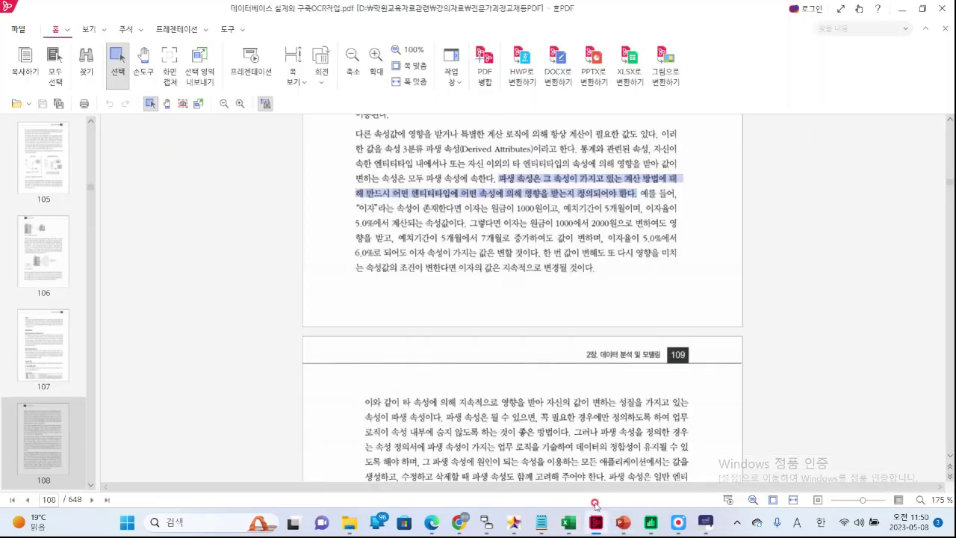
left_click(555, 237)
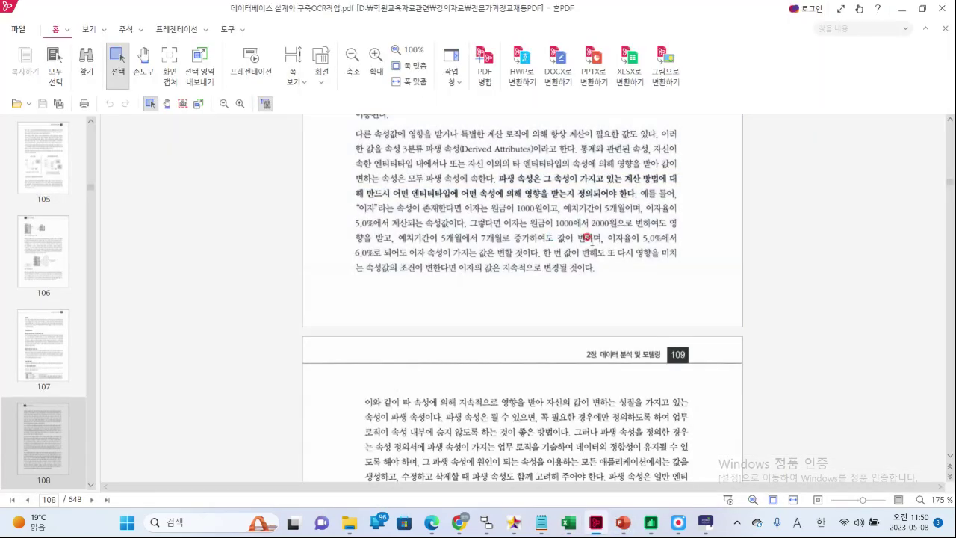
scroll(588, 246, "down", 3)
scroll(587, 250, "down", 3)
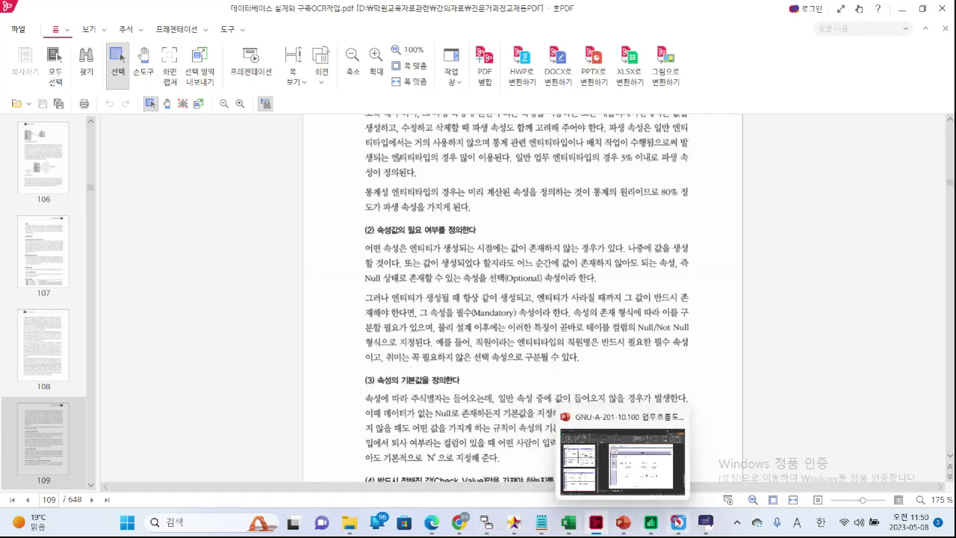
left_click(676, 522)
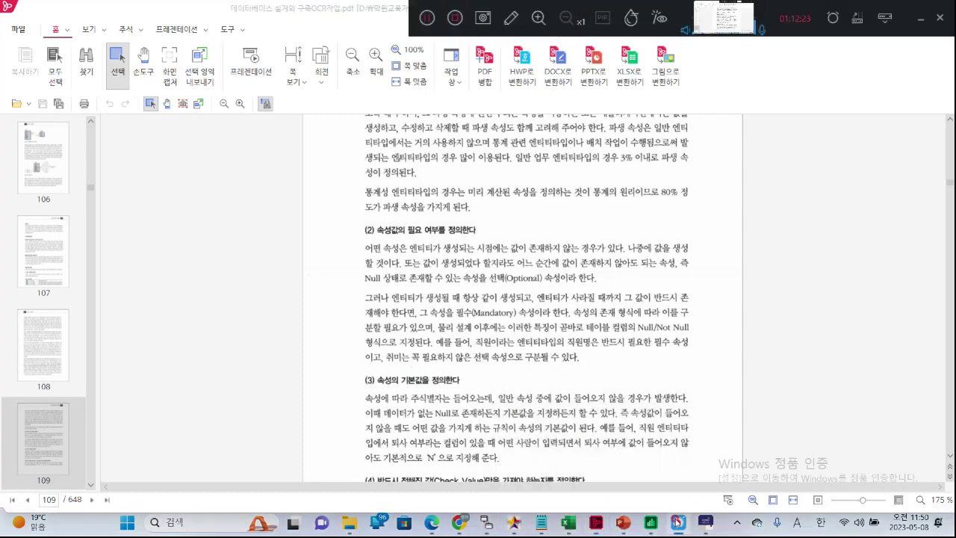
left_click(426, 20)
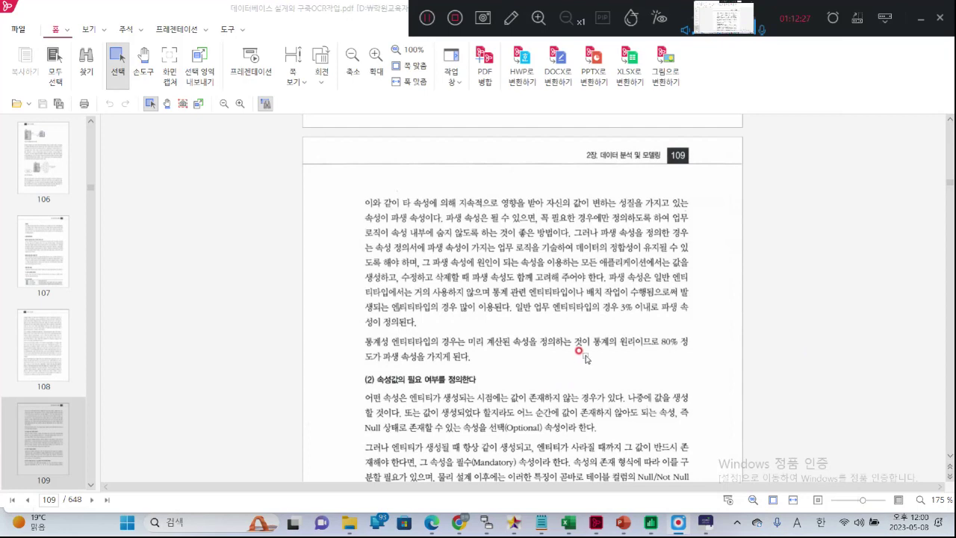
Step: Read the opening paragraphs of page 109 on derived attributes and their use in statistical entity types
left_click(585, 355)
left_click(606, 332)
scroll(634, 340, "up", 2)
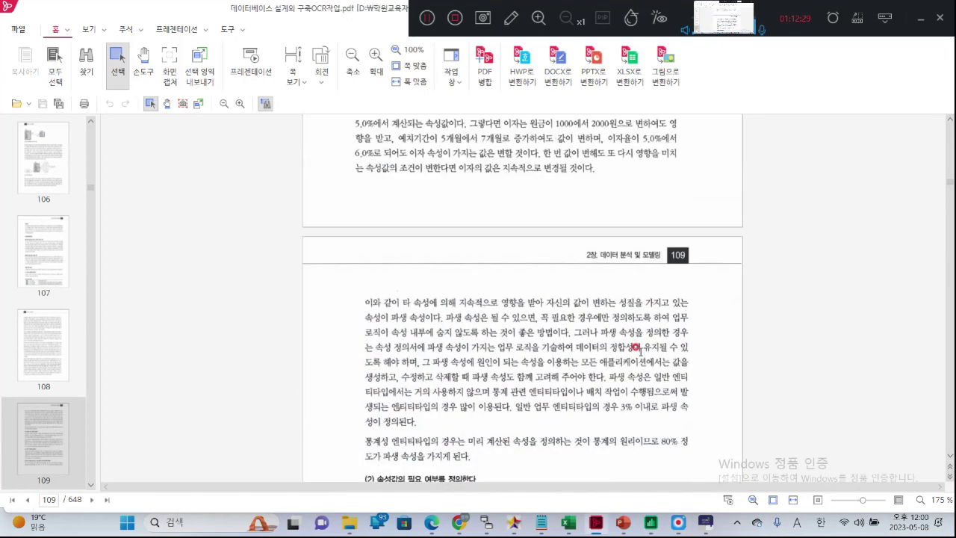
scroll(632, 348, "down", 1)
scroll(645, 402, "down", 2)
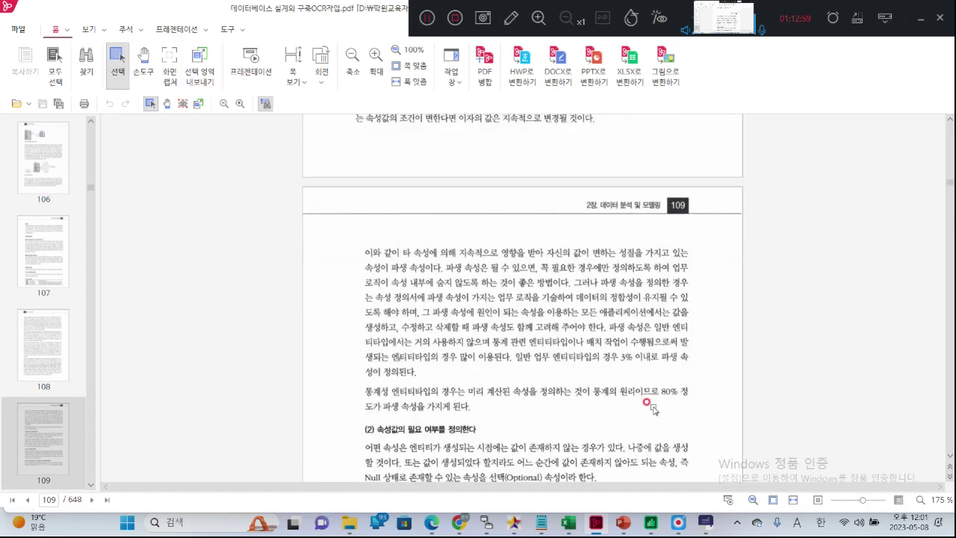
Step: Read the page 109 rules on optional and mandatory attributes, default values and check values
scroll(652, 409, "down", 2)
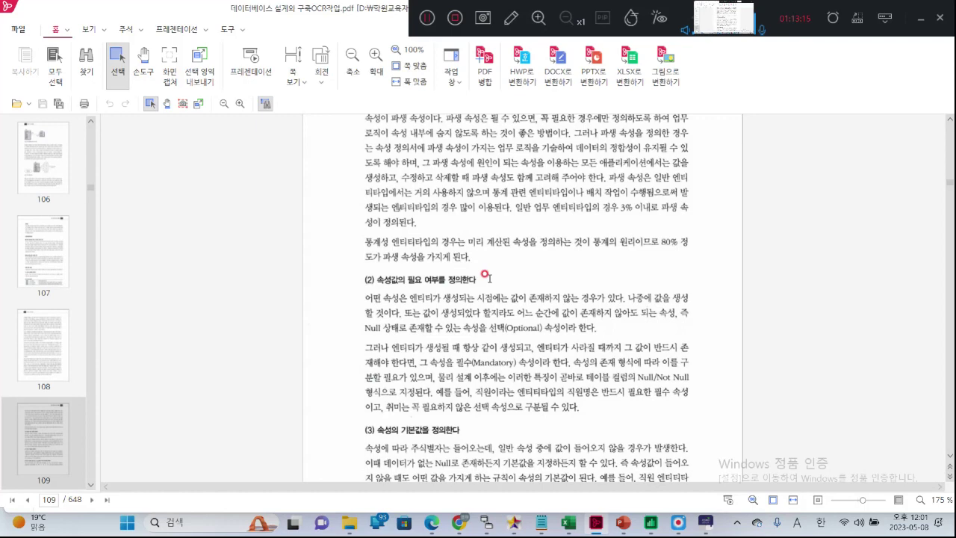
scroll(579, 421, "down", 3)
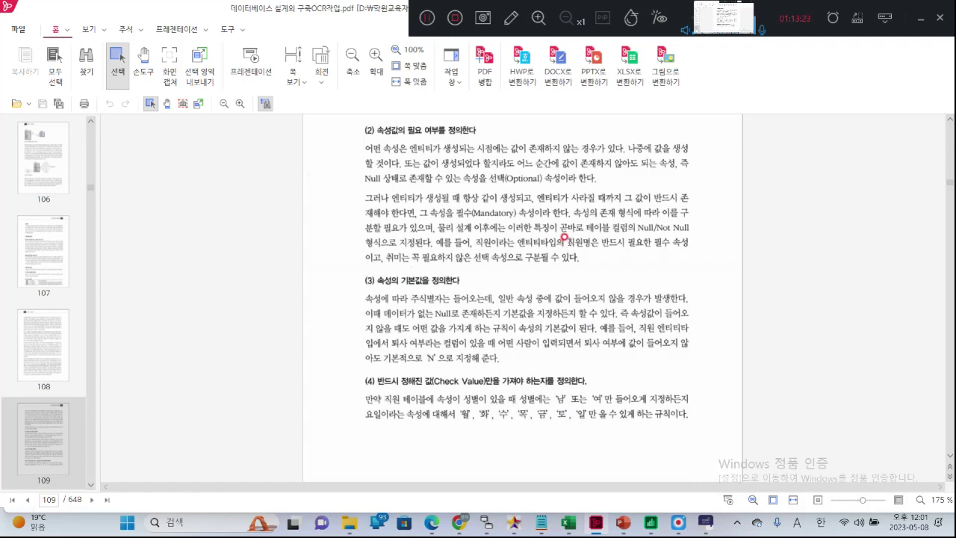
scroll(564, 245, "down", 3)
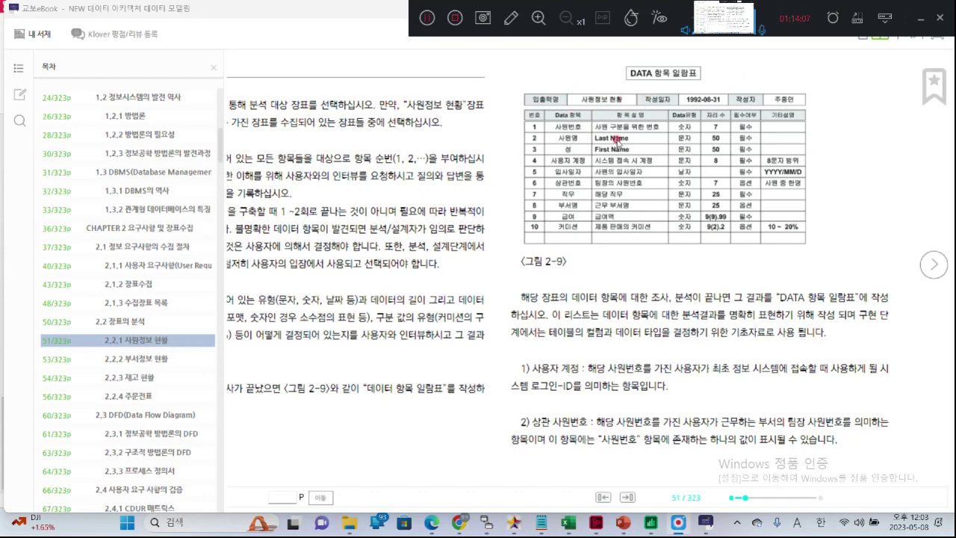
Step: In 교보eBook, close the table of contents and compare the 사원정보 현황 form on page 50 with the DATA 항목 일람표 on page 51
scroll(615, 145, "up", 1)
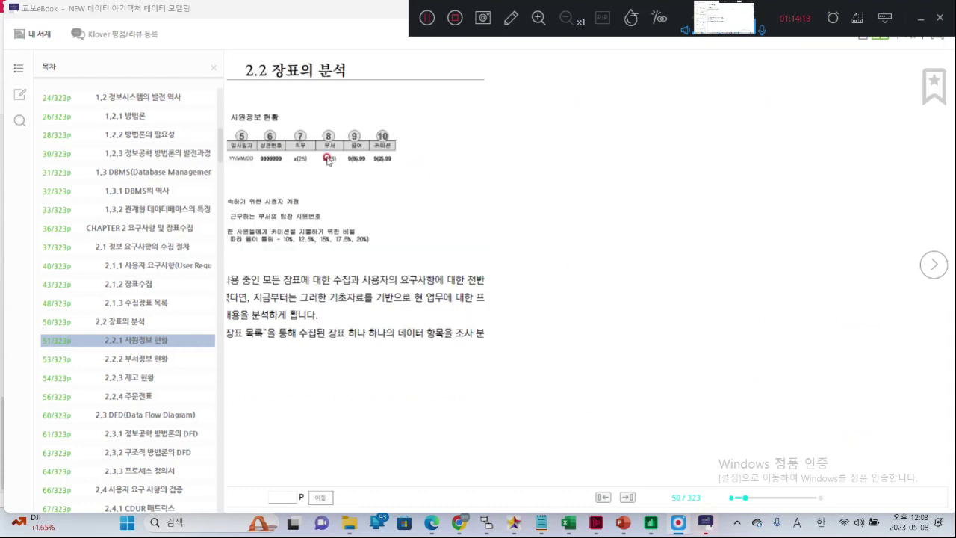
scroll(396, 147, "down", 1)
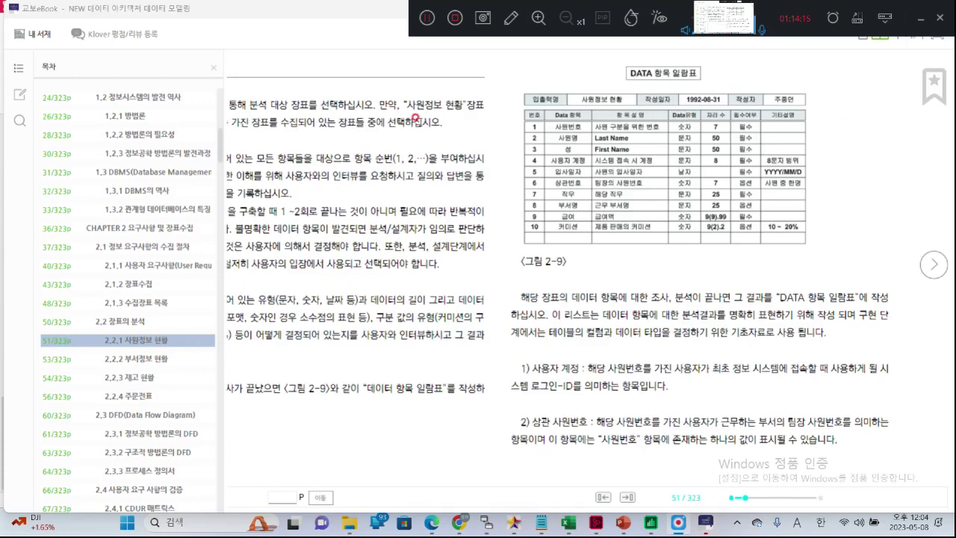
scroll(415, 127, "up", 1)
scroll(326, 145, "up", 1)
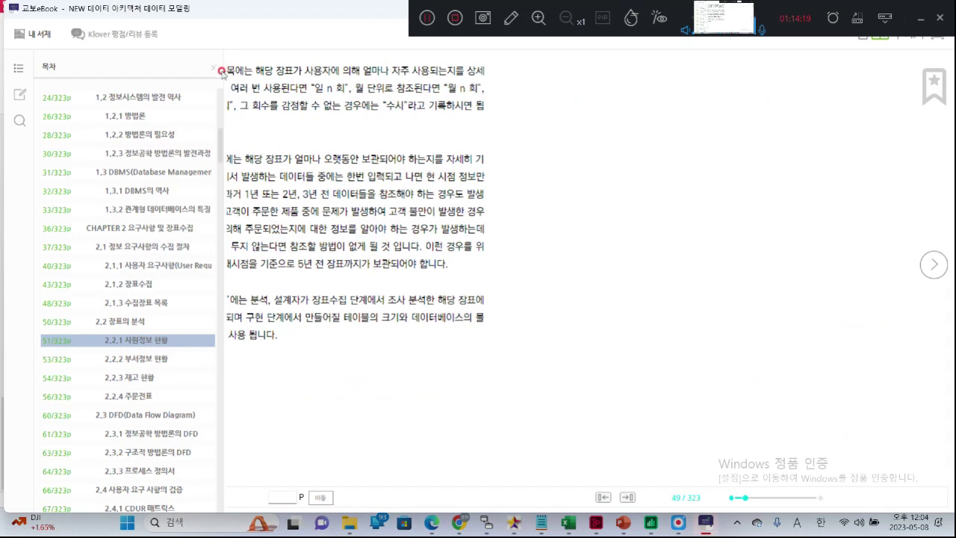
left_click(213, 67)
scroll(211, 240, "down", 1)
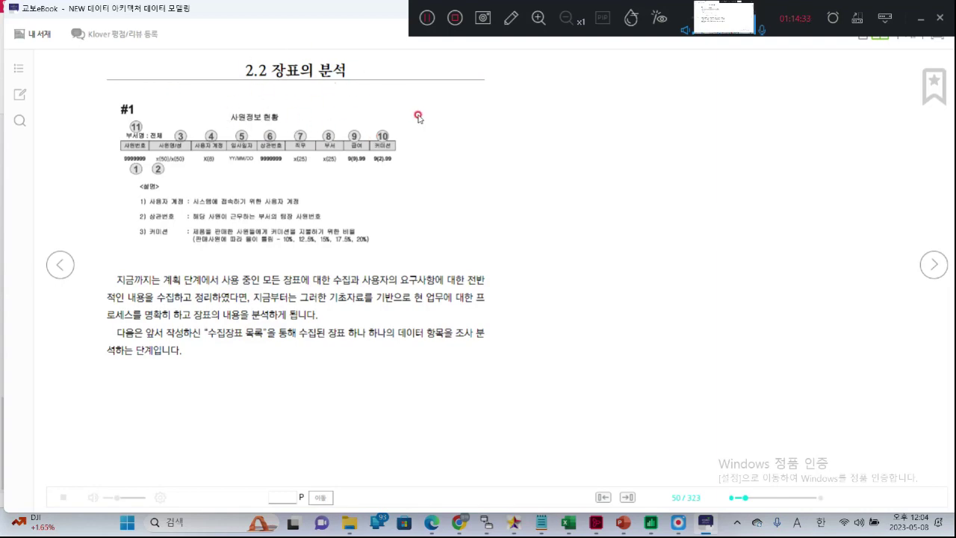
scroll(412, 121, "down", 1)
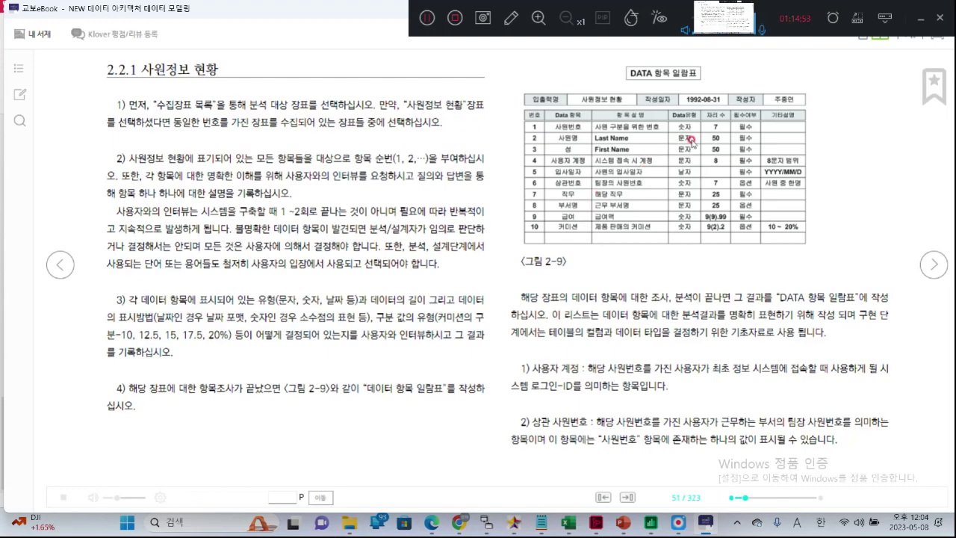
Step: Look through the 재고 현황 forms on page 44 and the 부서정보현황 item list in 그림 2-11, and return to the textbook PDF
scroll(691, 139, "up", 7)
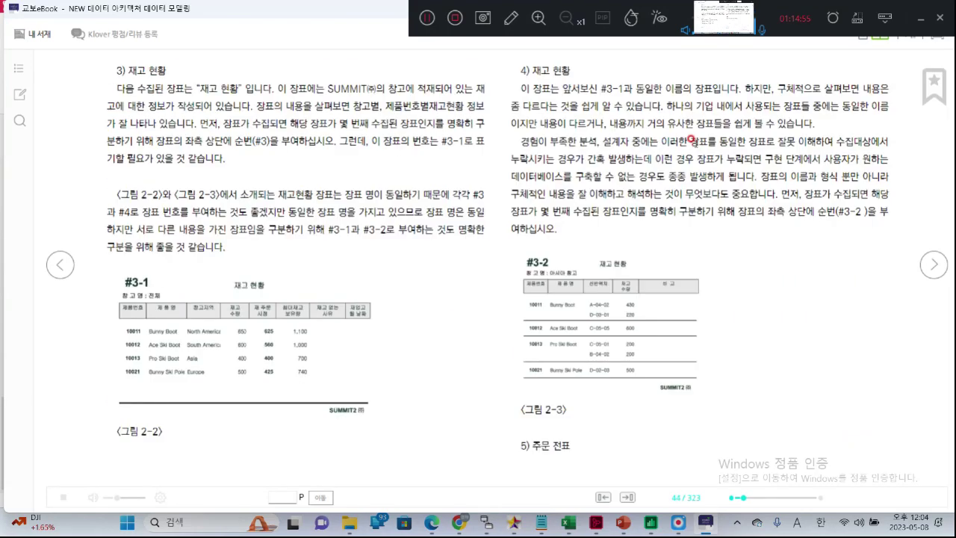
scroll(691, 140, "down", 5)
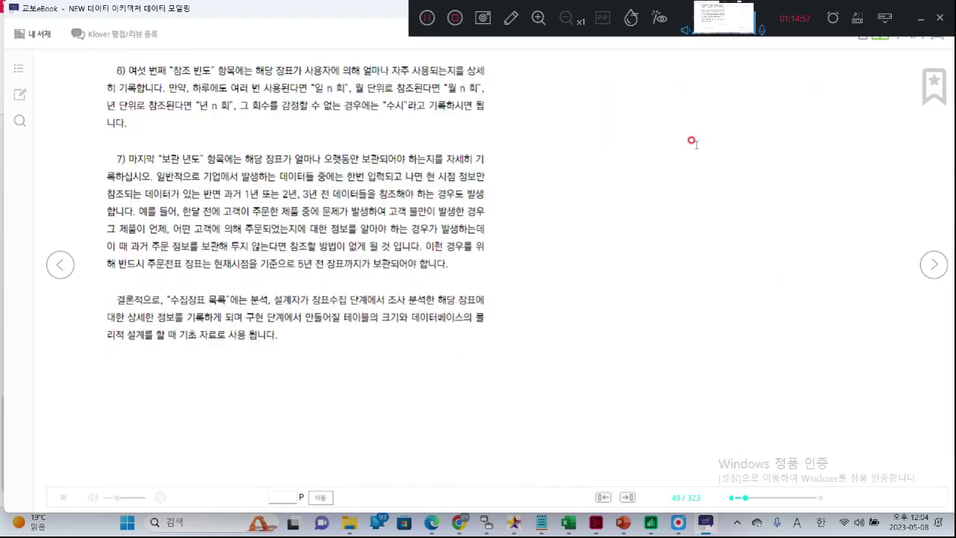
scroll(691, 141, "down", 3)
scroll(691, 141, "down", 3)
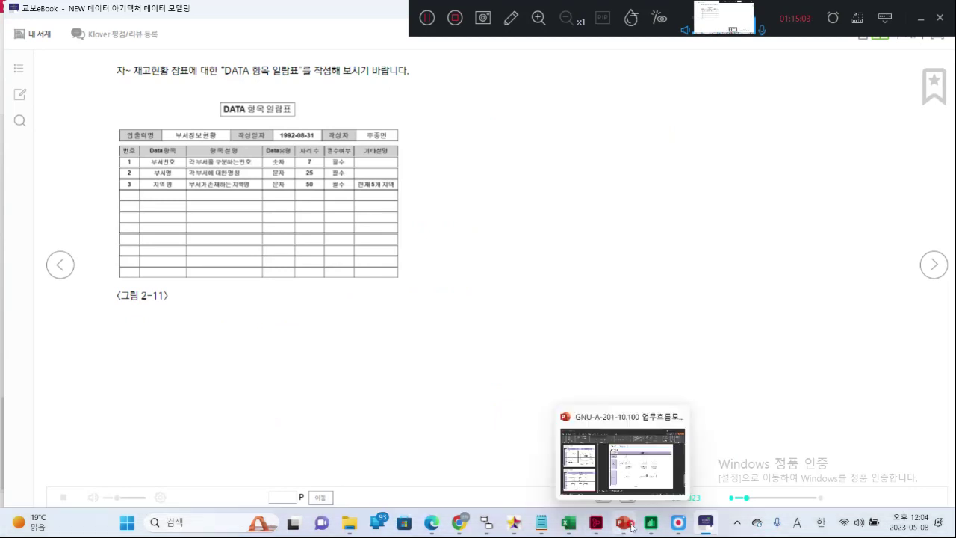
left_click(541, 521)
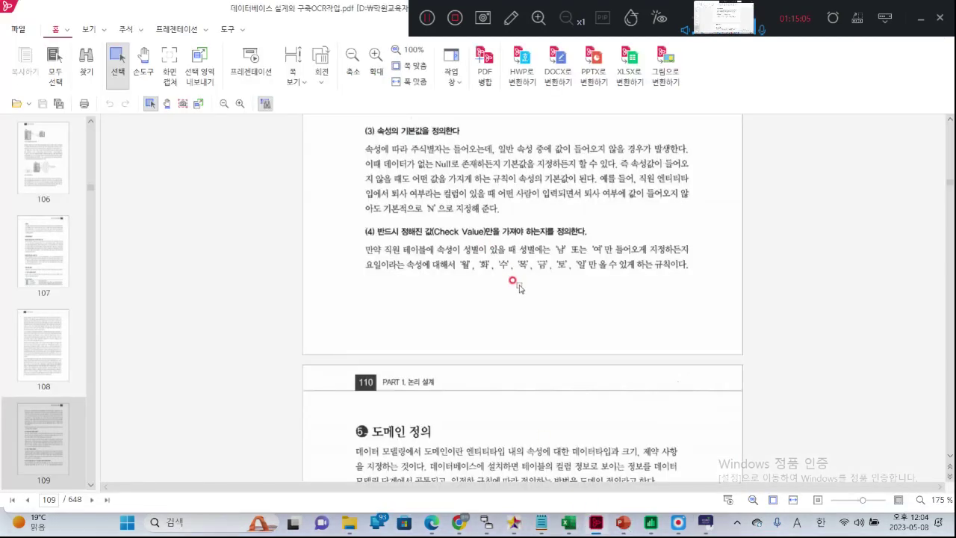